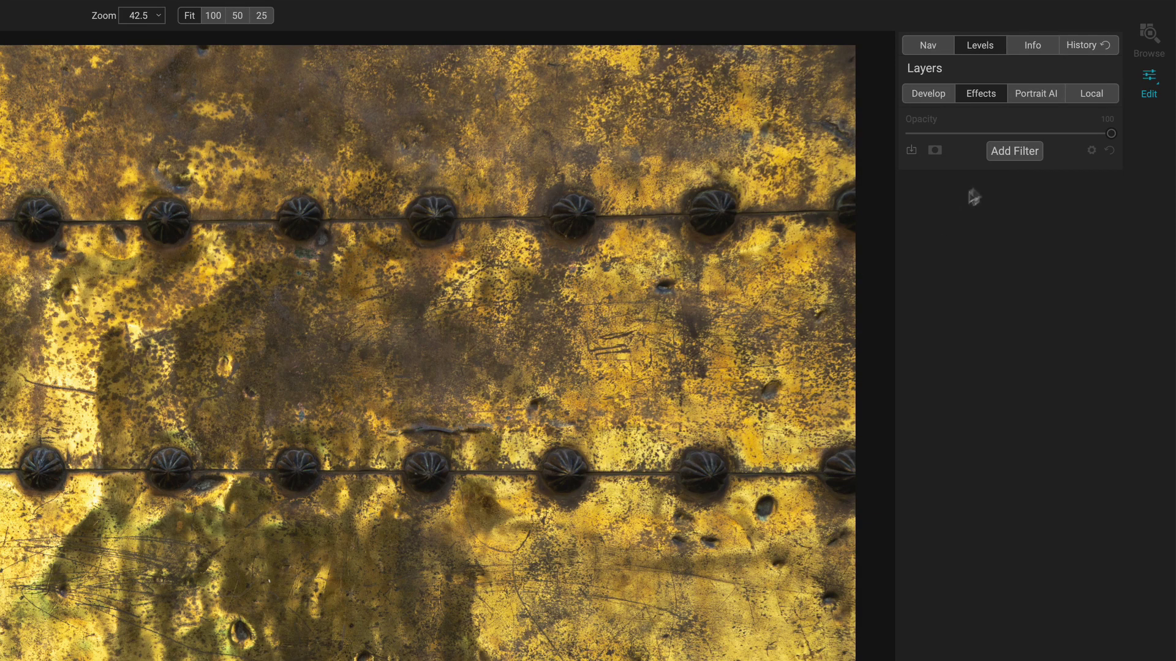
# - Add a Dynamic Contrast filter to the riveted metal photo
pyautogui.click(1005, 153)
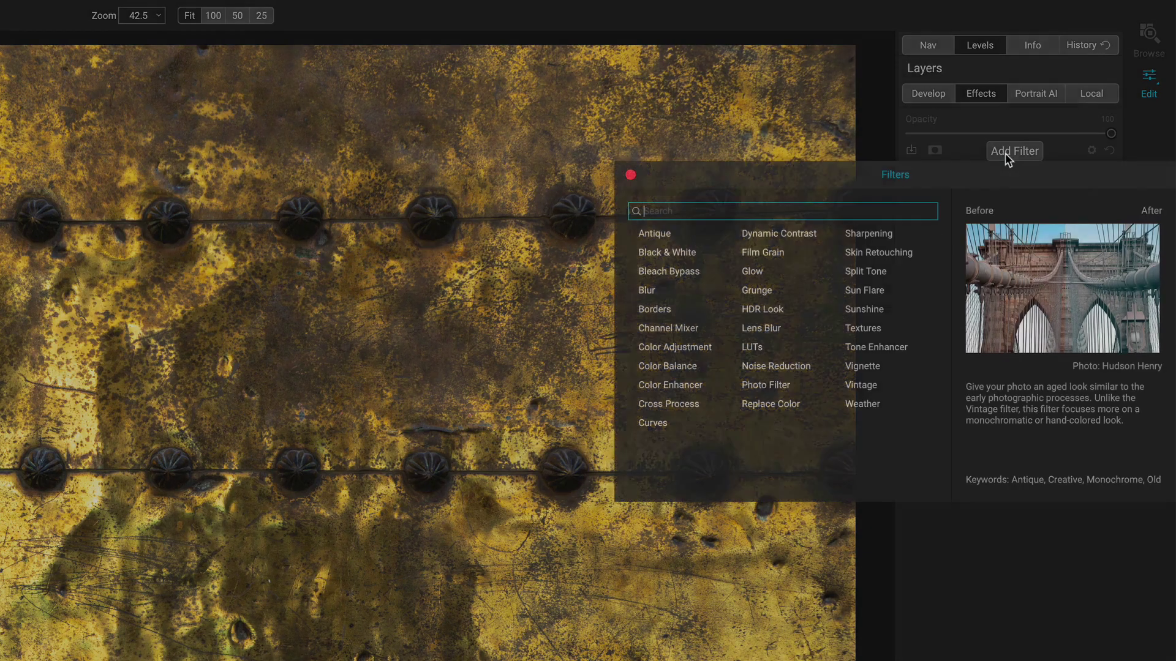
pyautogui.click(793, 232)
pyautogui.click(733, 272)
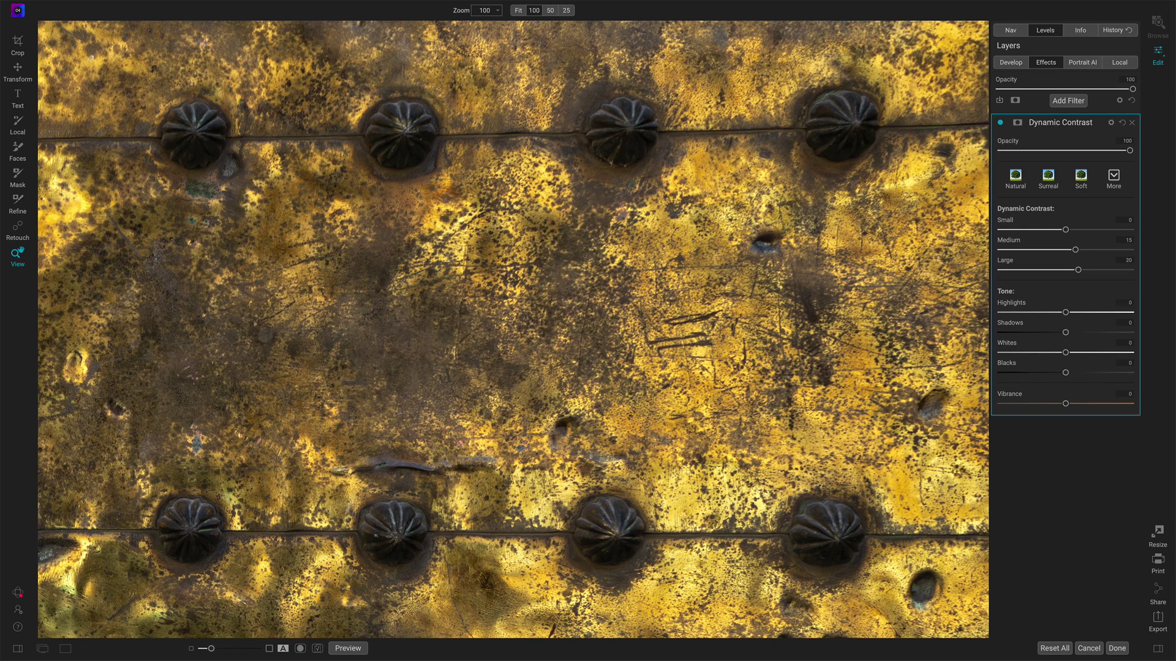
# - Turn on the split before/after preview and move its divider over to the far-right rivets
pyautogui.click(287, 643)
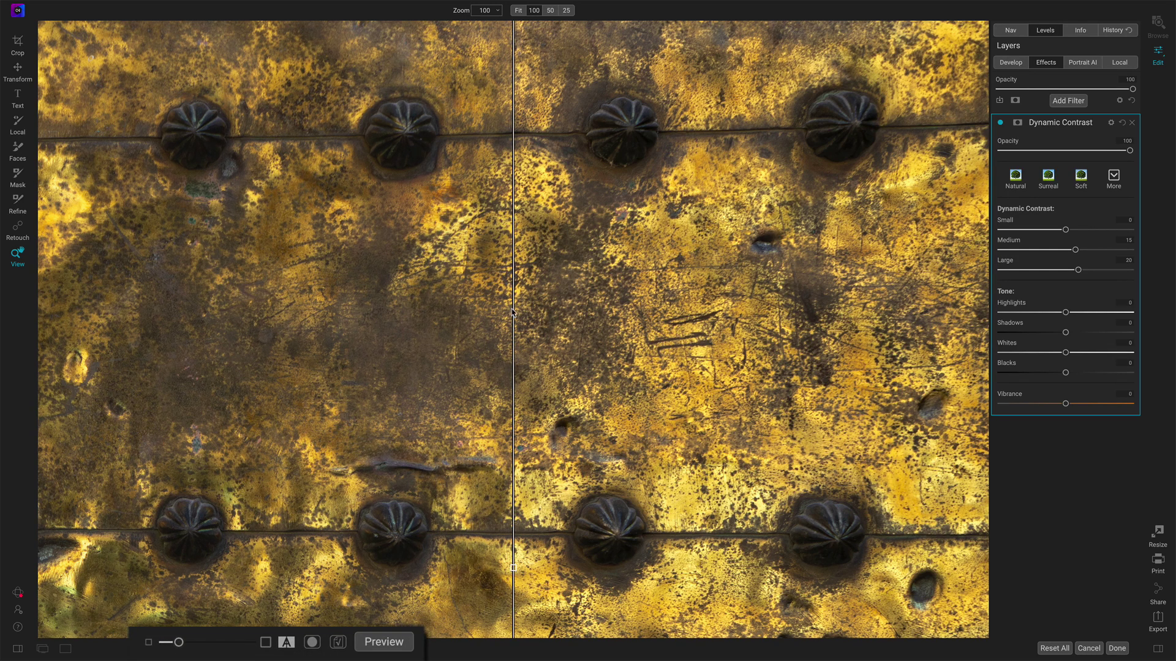
pyautogui.moveTo(515, 313); pyautogui.dragTo(766, 313)
pyautogui.moveTo(766, 568); pyautogui.dragTo(848, 569)
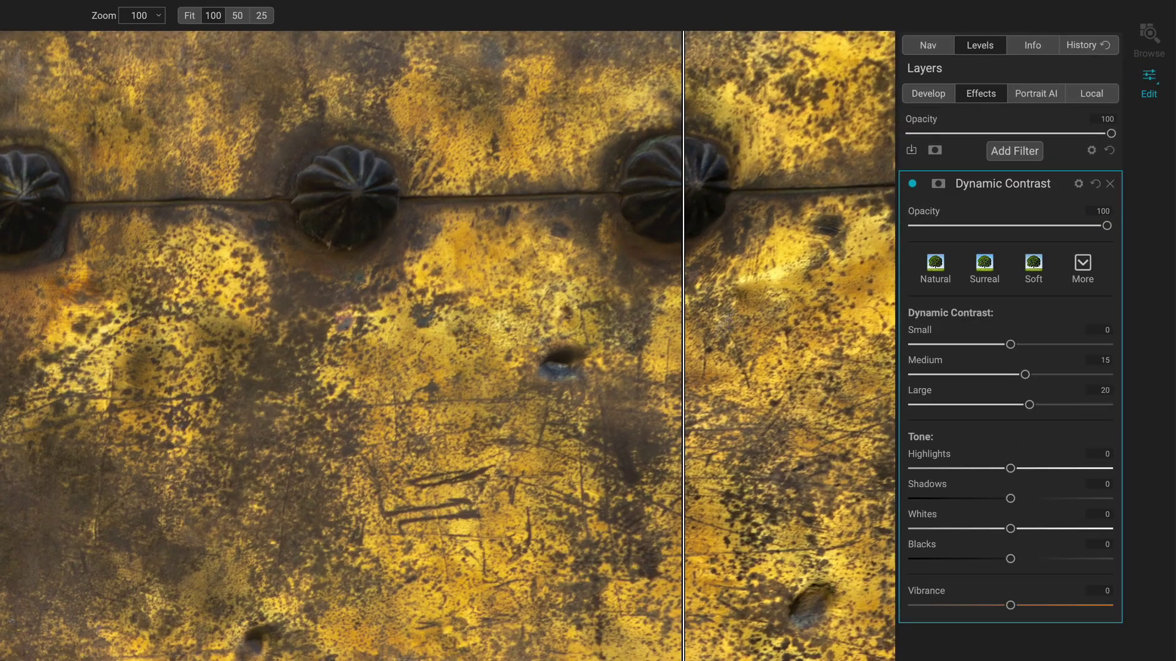
# - Toggle the Dynamic Contrast filter off and on twice to compare its effect on the metal
pyautogui.click(913, 184)
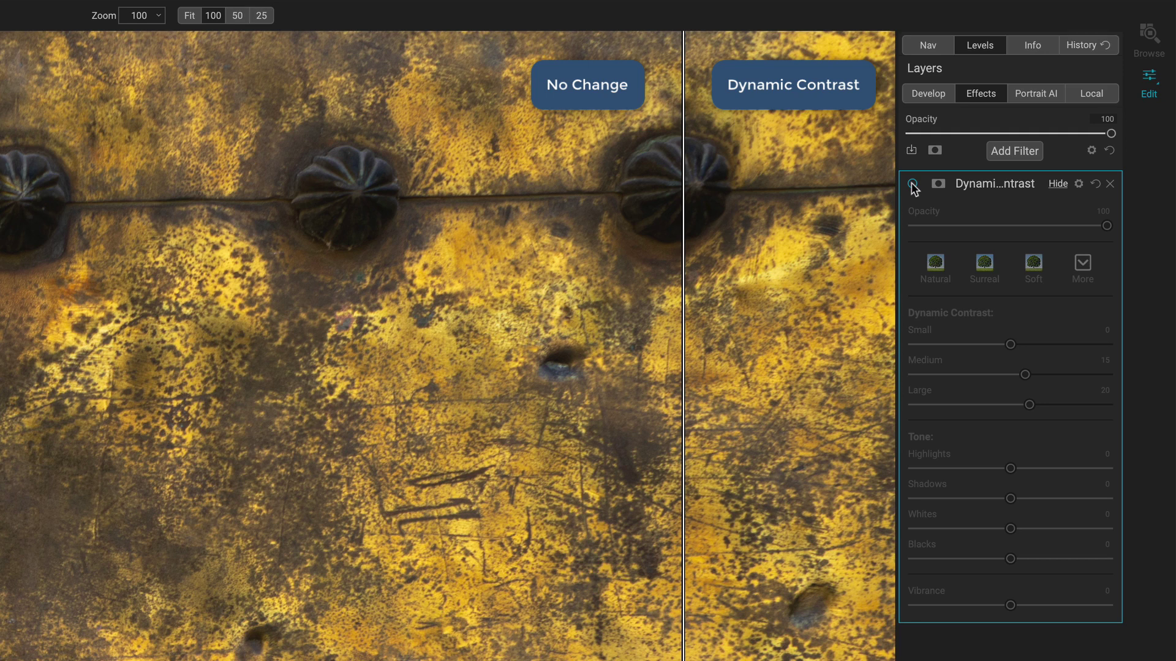
pyautogui.click(913, 184)
pyautogui.click(913, 184)
pyautogui.click(912, 184)
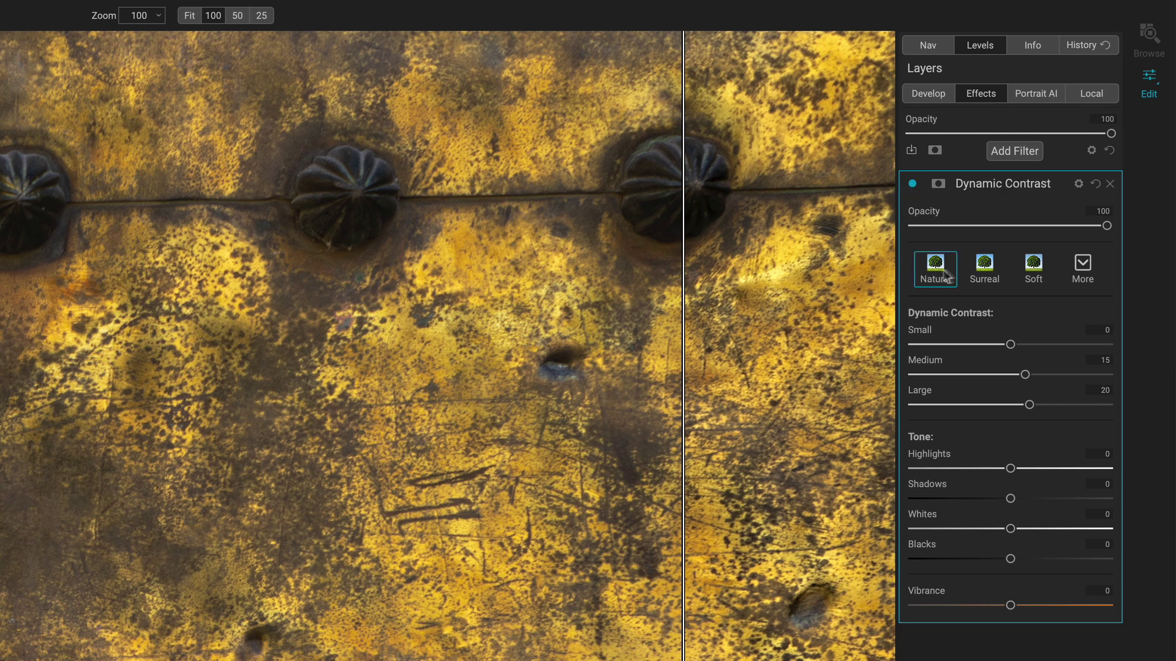
# - Try the Natural and Surreal styles on the Dynamic Contrast filter, finishing with Natural
pyautogui.click(1082, 275)
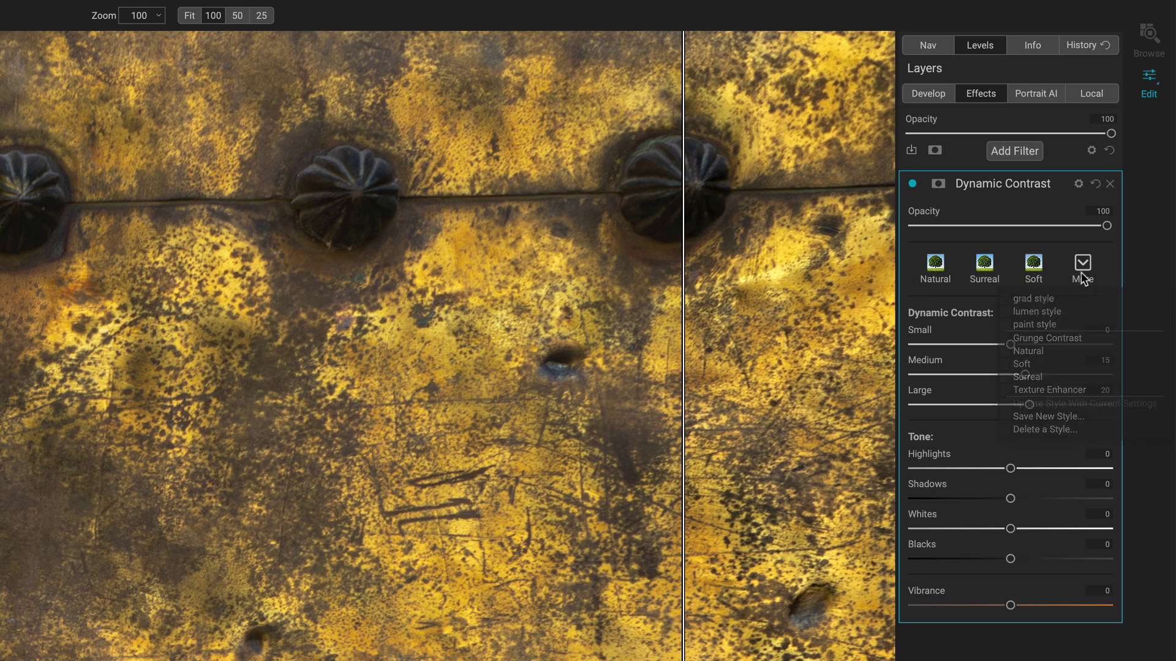
pyautogui.click(1080, 273)
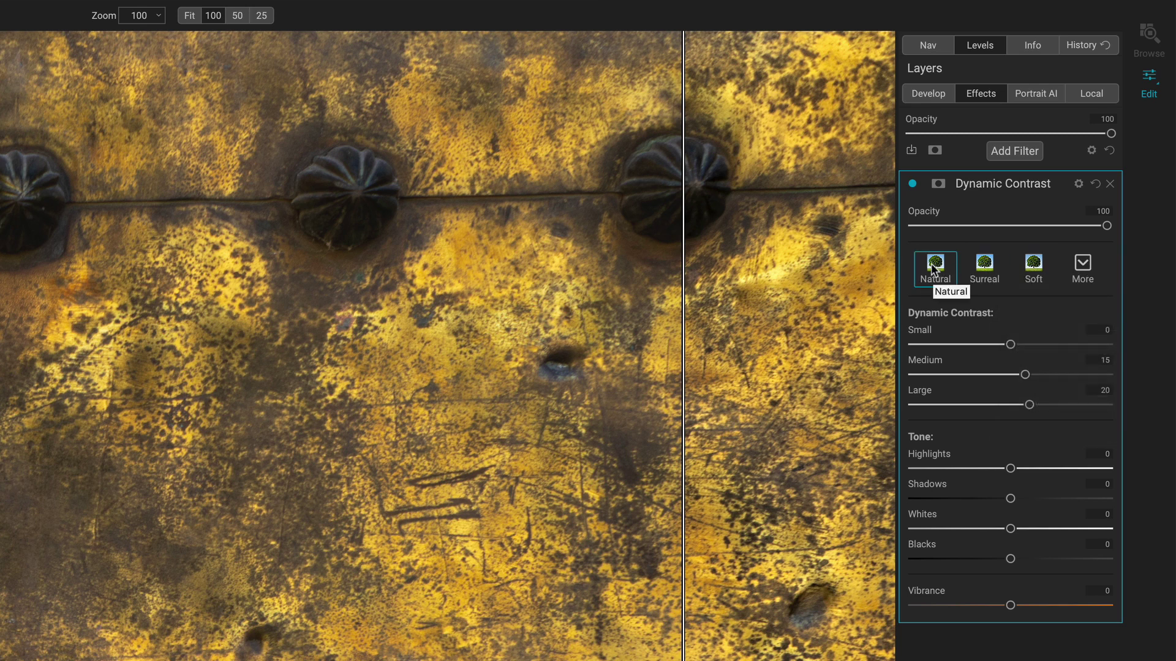
pyautogui.click(932, 268)
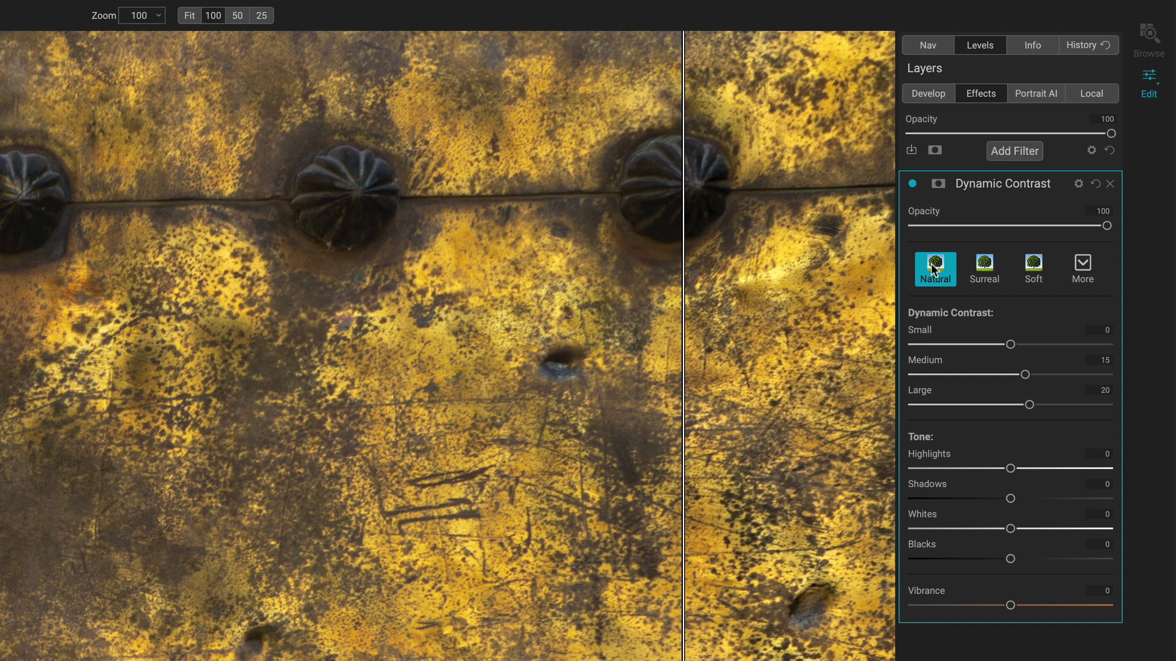
pyautogui.click(983, 271)
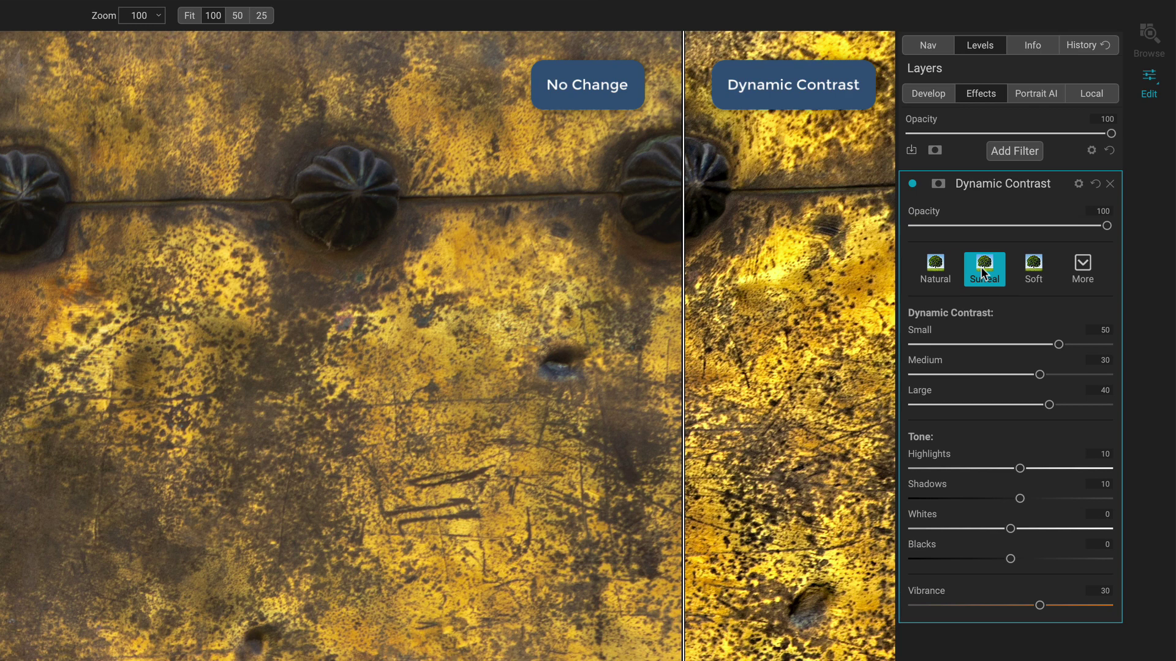
pyautogui.click(937, 272)
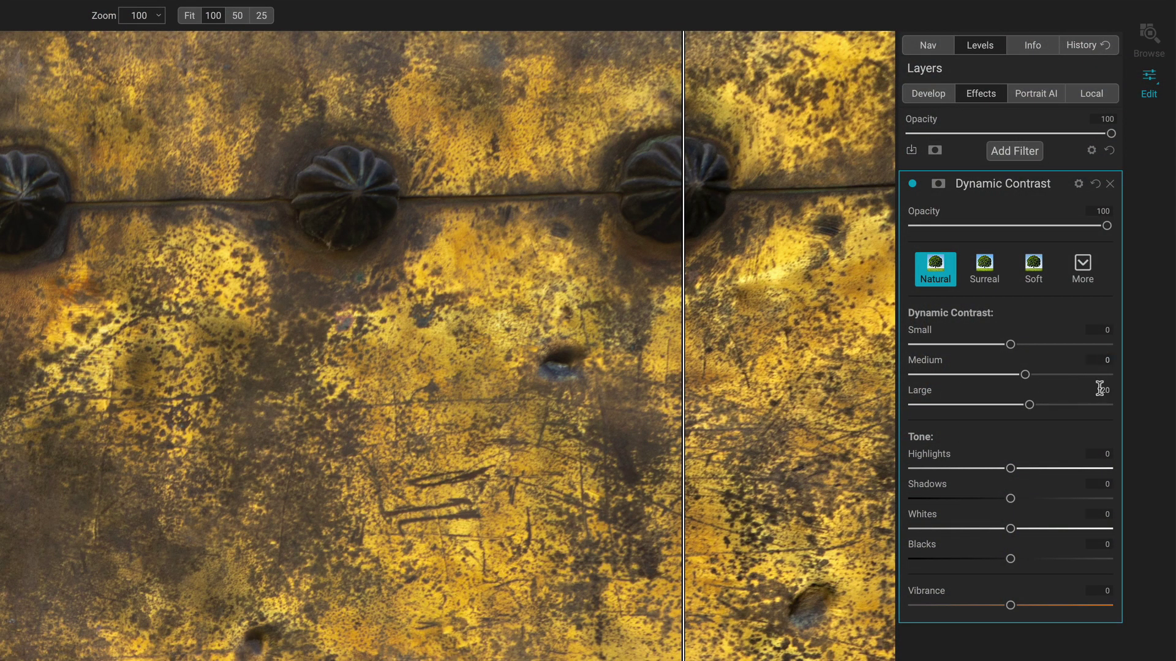
# - Set the filter's Medium and Large contrast to 0
pyautogui.press('Return')
pyautogui.click(1102, 390)
pyautogui.write('0')
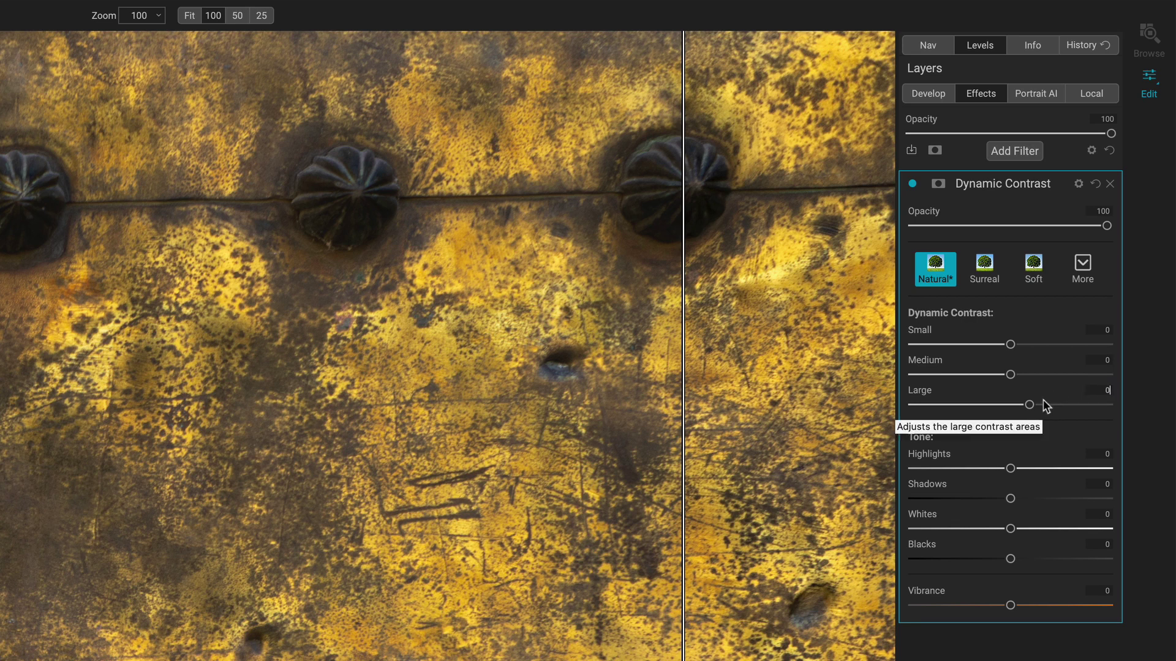
pyautogui.press('Tab')
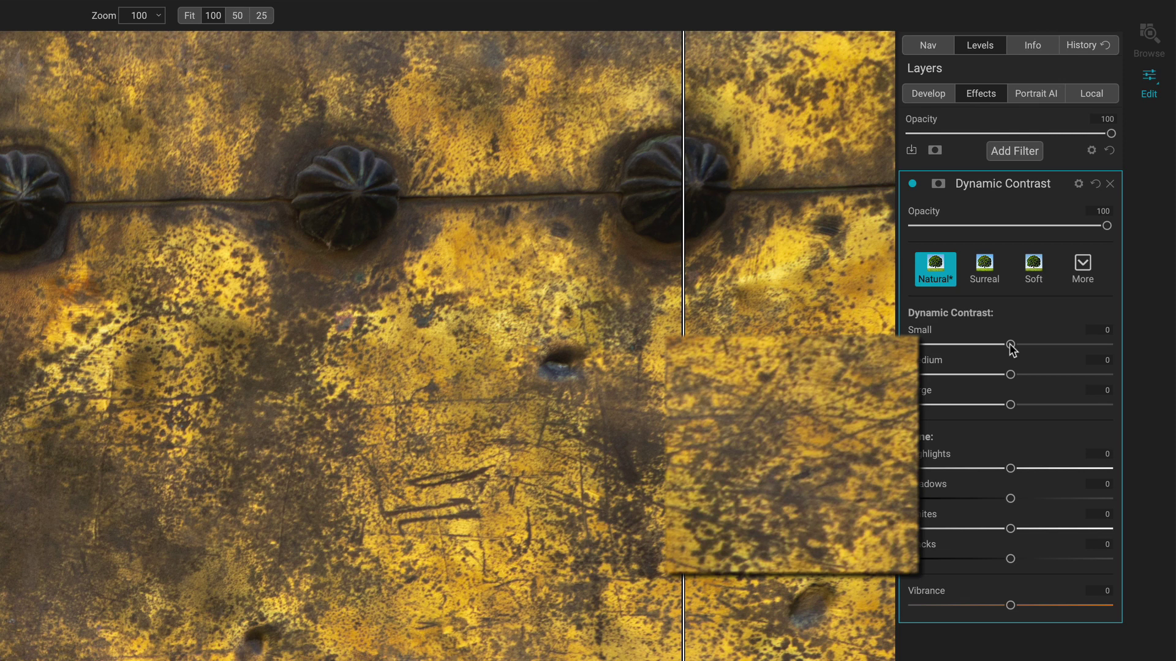
# - Try Small contrast at 63, 82 and 56 on the metal texture, and reset it to 0
pyautogui.moveTo(1010, 345); pyautogui.dragTo(1072, 345)
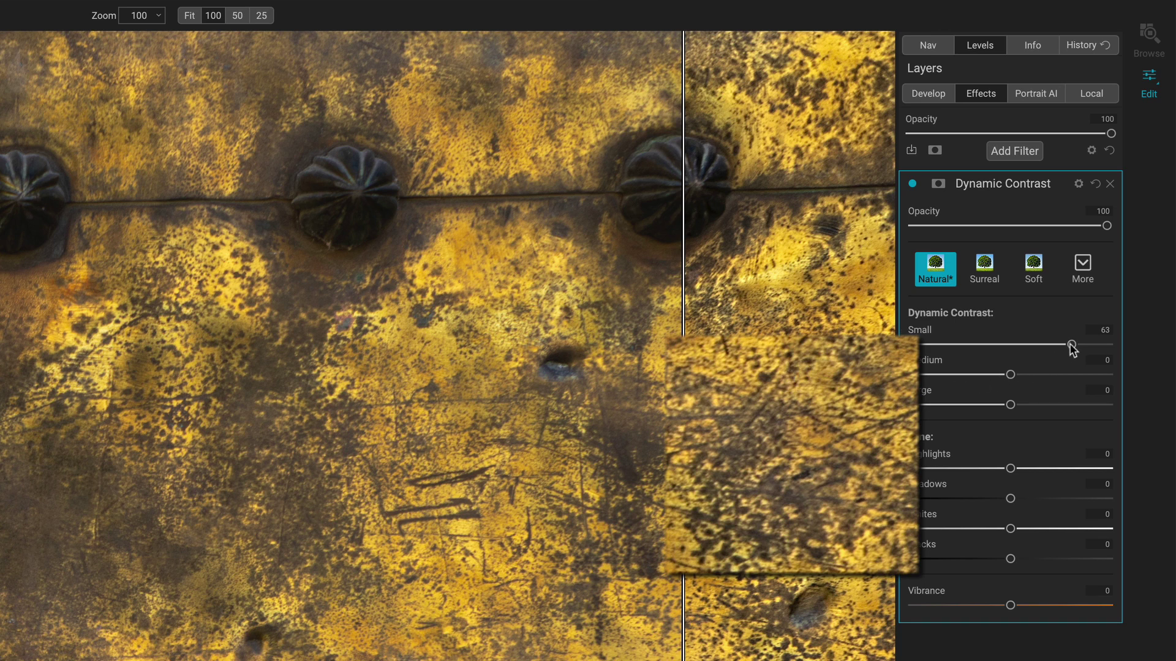
pyautogui.moveTo(1073, 344)
pyautogui.mouseDown()
pyautogui.moveTo(1063, 345)
pyautogui.moveTo(1090, 345)
pyautogui.mouseUp()
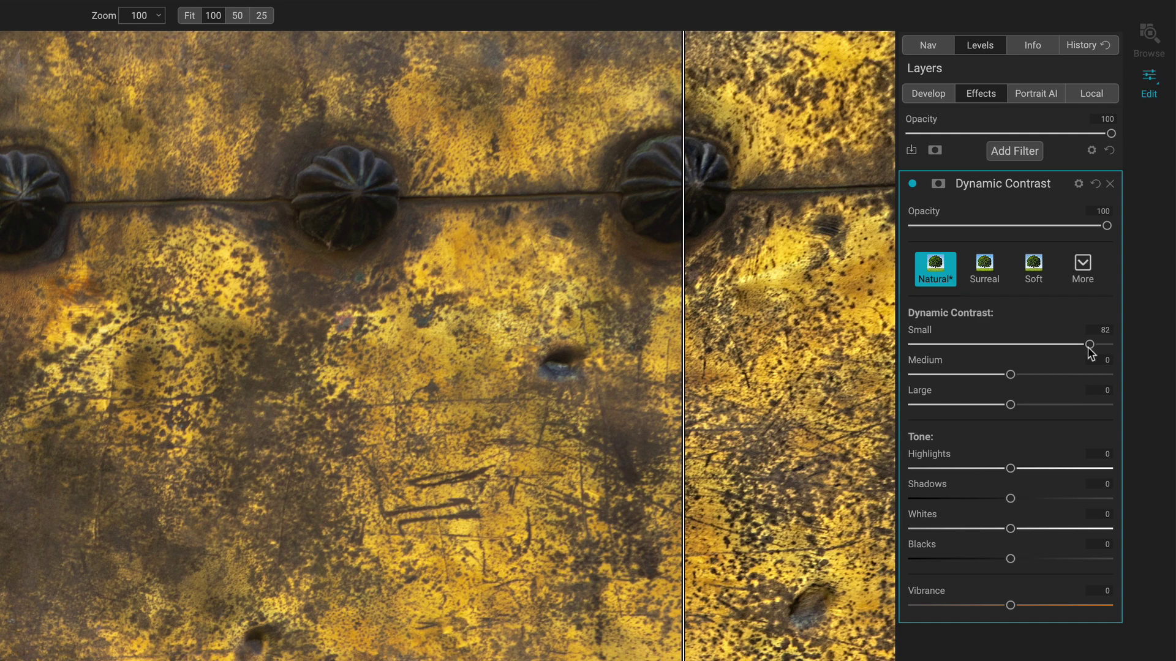
pyautogui.moveTo(1089, 346); pyautogui.dragTo(1063, 351)
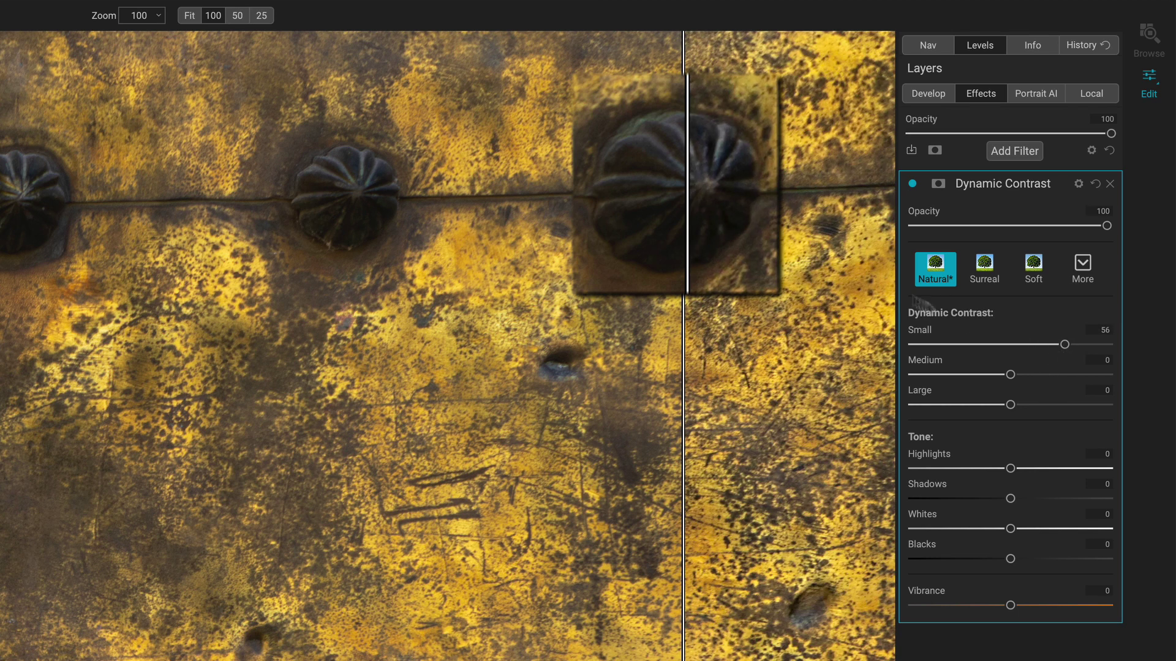
pyautogui.doubleClick(927, 331)
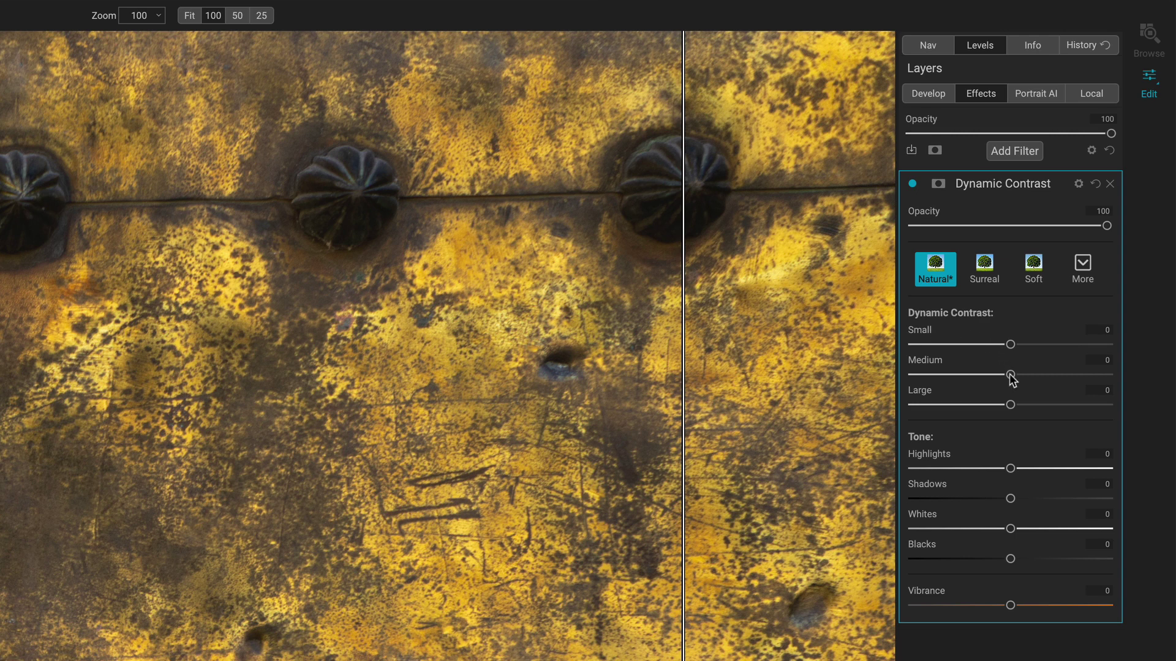
# - Try Medium contrast at 53 and 72, compare it with Small at 69, and lower Medium to 1 and Small to 0
pyautogui.moveTo(1011, 374); pyautogui.dragTo(1061, 378)
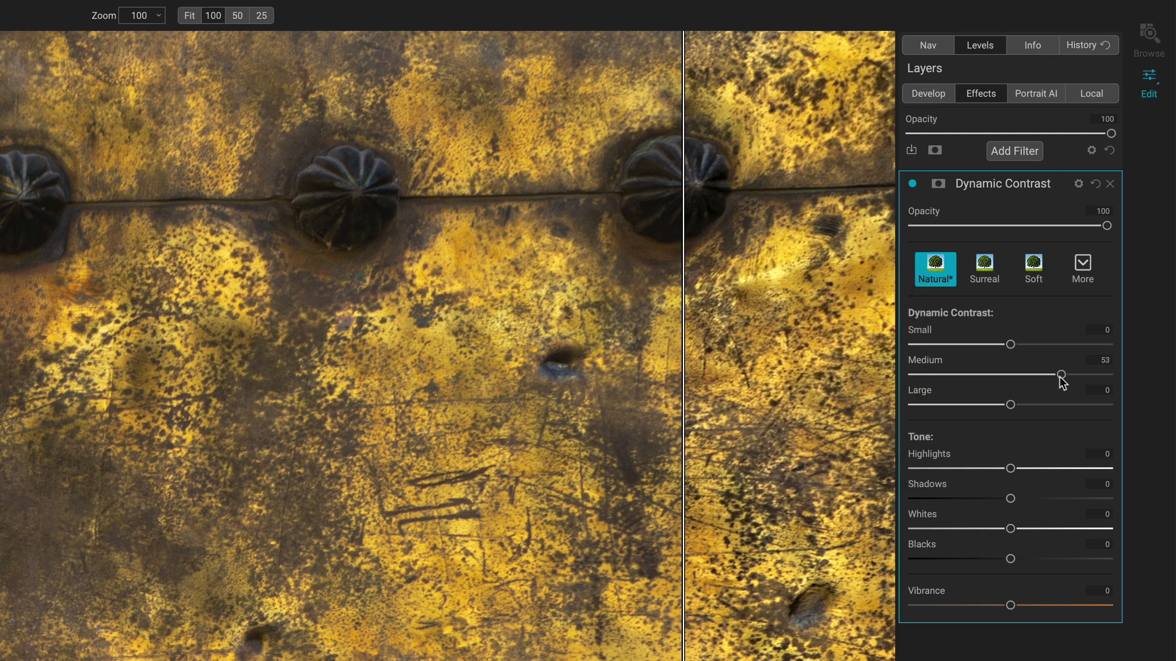
pyautogui.moveTo(1062, 381)
pyautogui.mouseDown()
pyautogui.moveTo(1078, 380)
pyautogui.moveTo(1016, 379)
pyautogui.moveTo(1082, 383)
pyautogui.mouseUp()
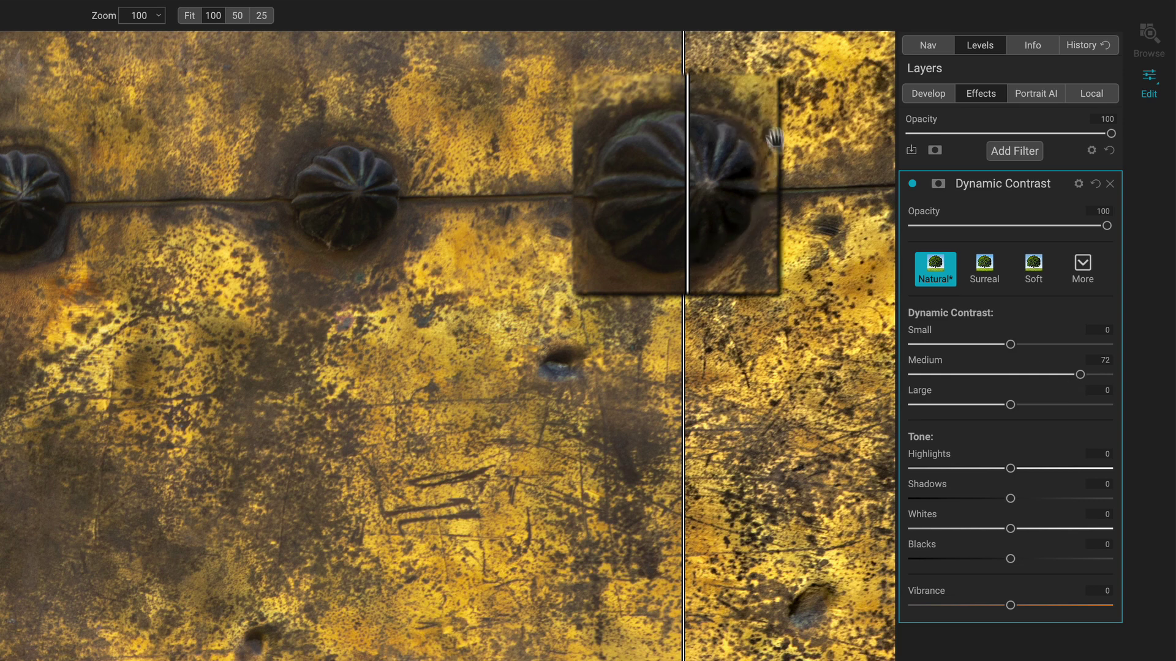
pyautogui.moveTo(1076, 375); pyautogui.dragTo(1077, 347)
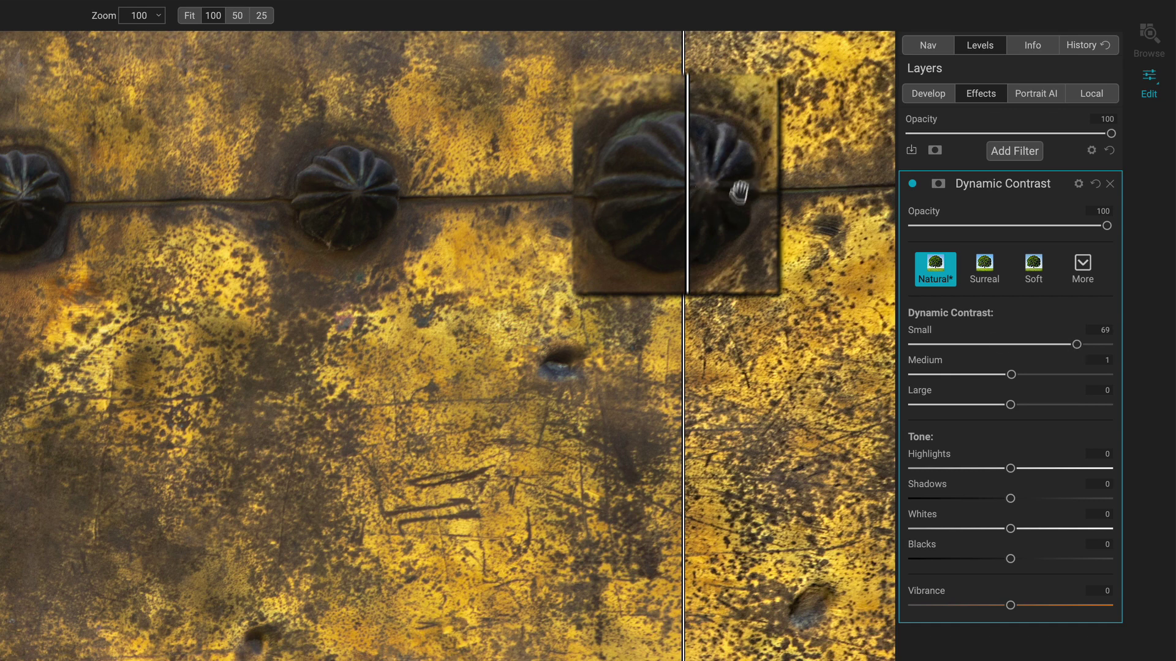
pyautogui.moveTo(1076, 345); pyautogui.dragTo(1009, 347)
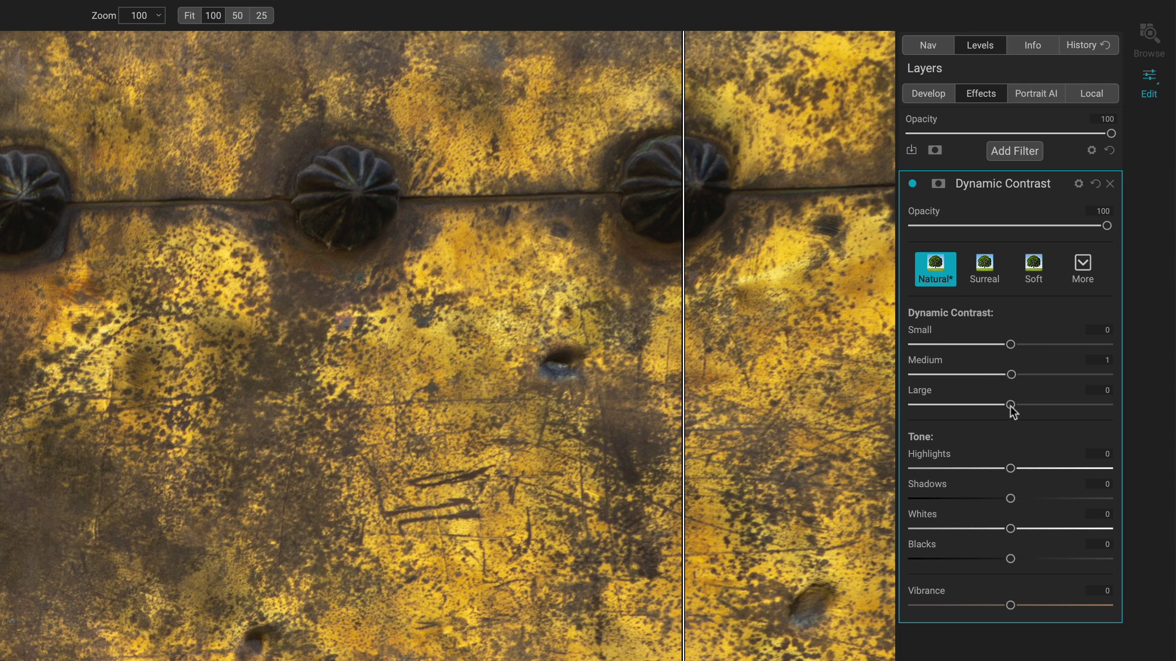
# - Try Large contrast at 59, lower it to 2, and raise Small to 77 for comparison
pyautogui.moveTo(1011, 406); pyautogui.dragTo(1068, 406)
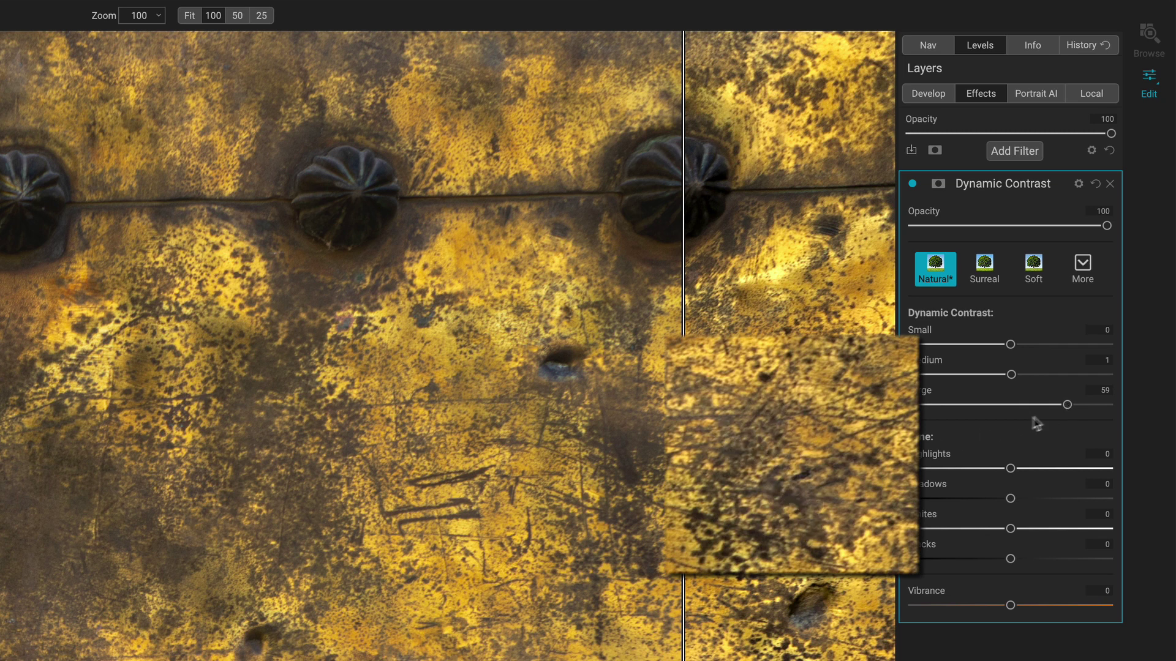
pyautogui.moveTo(1067, 406); pyautogui.dragTo(1012, 406)
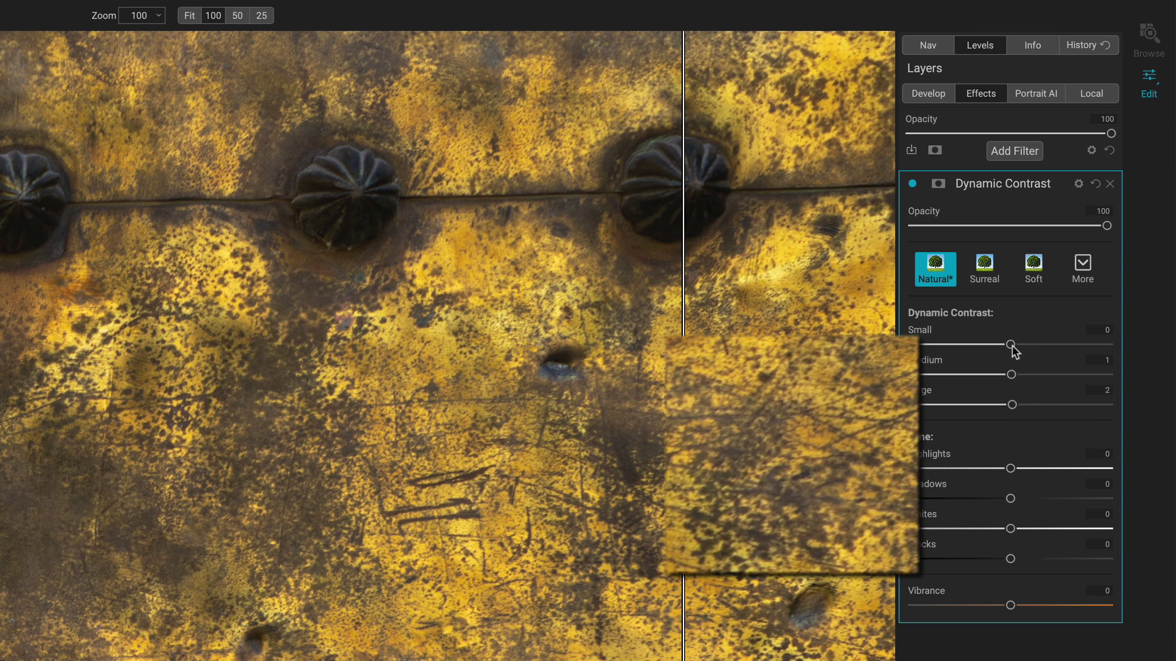
pyautogui.moveTo(1011, 344); pyautogui.dragTo(1086, 351)
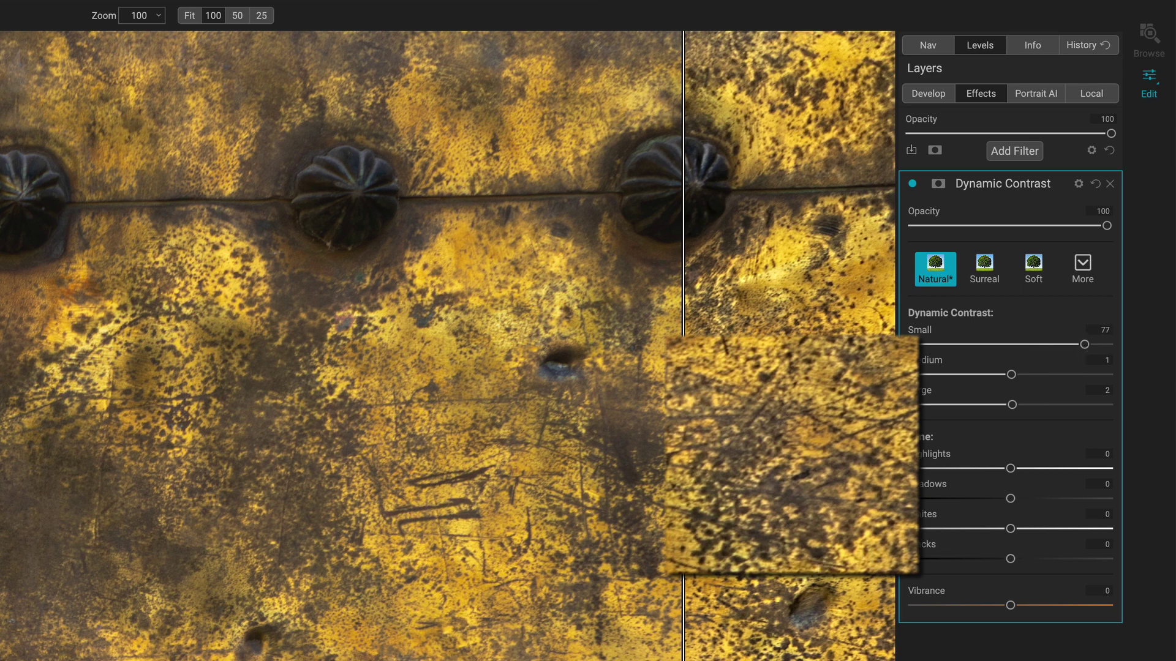
# - Try a contrast blend of Small 20, Medium 13 and Large 35, and restore the Natural style
pyautogui.moveTo(1084, 345); pyautogui.dragTo(1043, 405)
pyautogui.moveTo(1012, 345); pyautogui.dragTo(1030, 347)
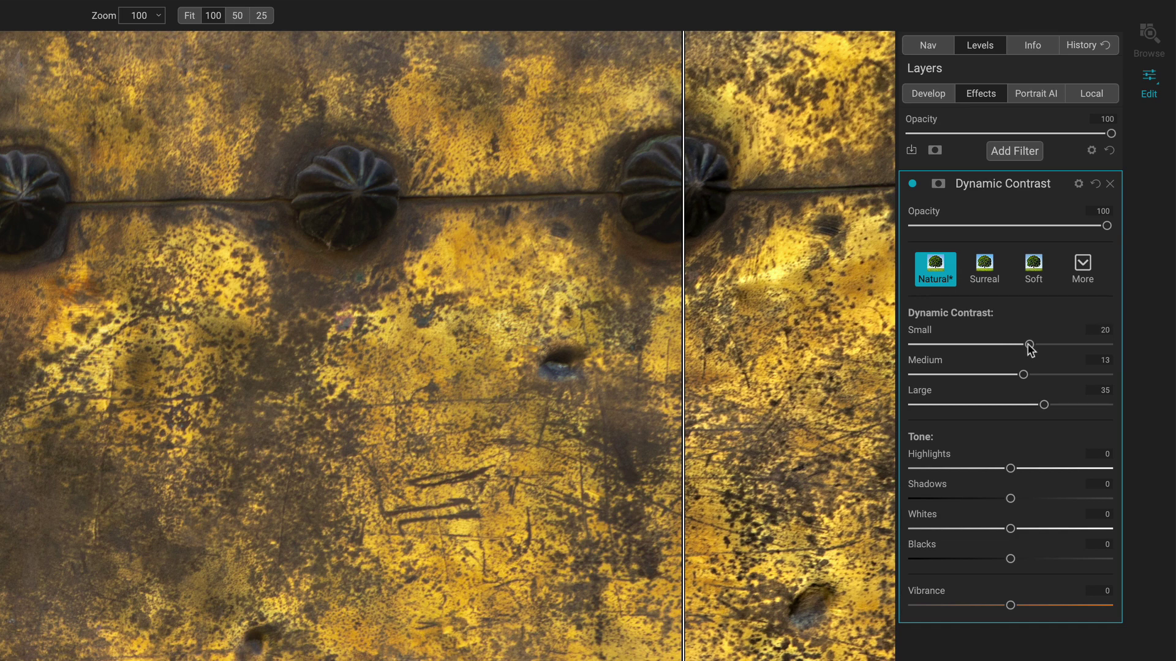
pyautogui.click(936, 274)
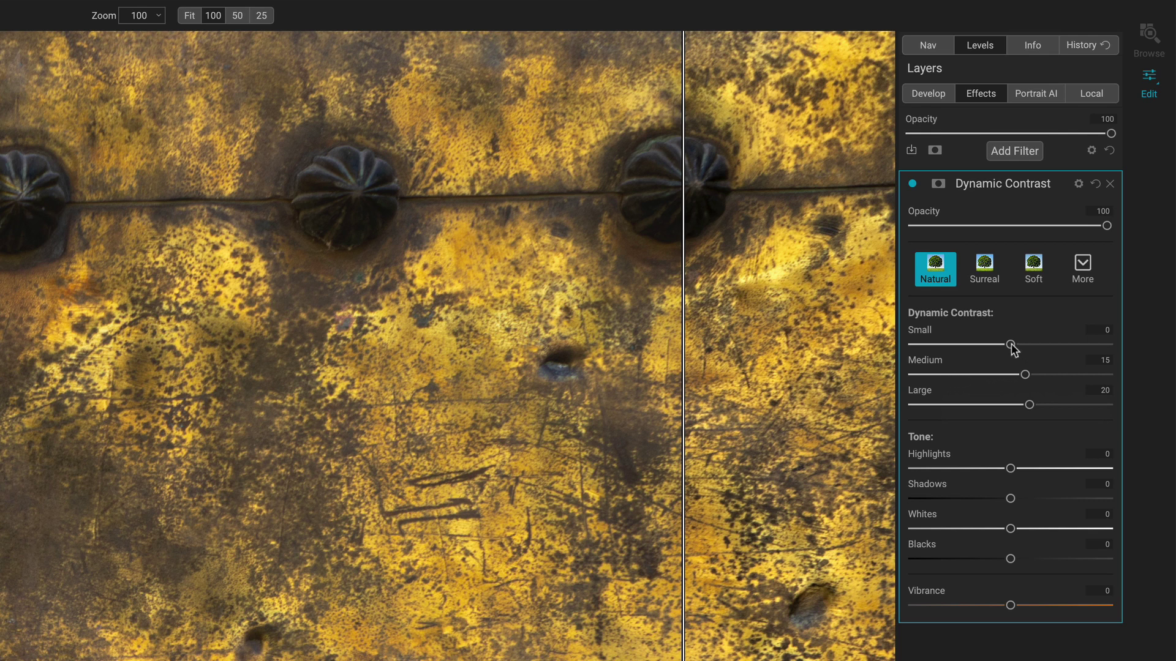
# - Apply the Texture Enhancer style to the filter, and try Shadows at 8 before resetting it to 0
pyautogui.click(1082, 264)
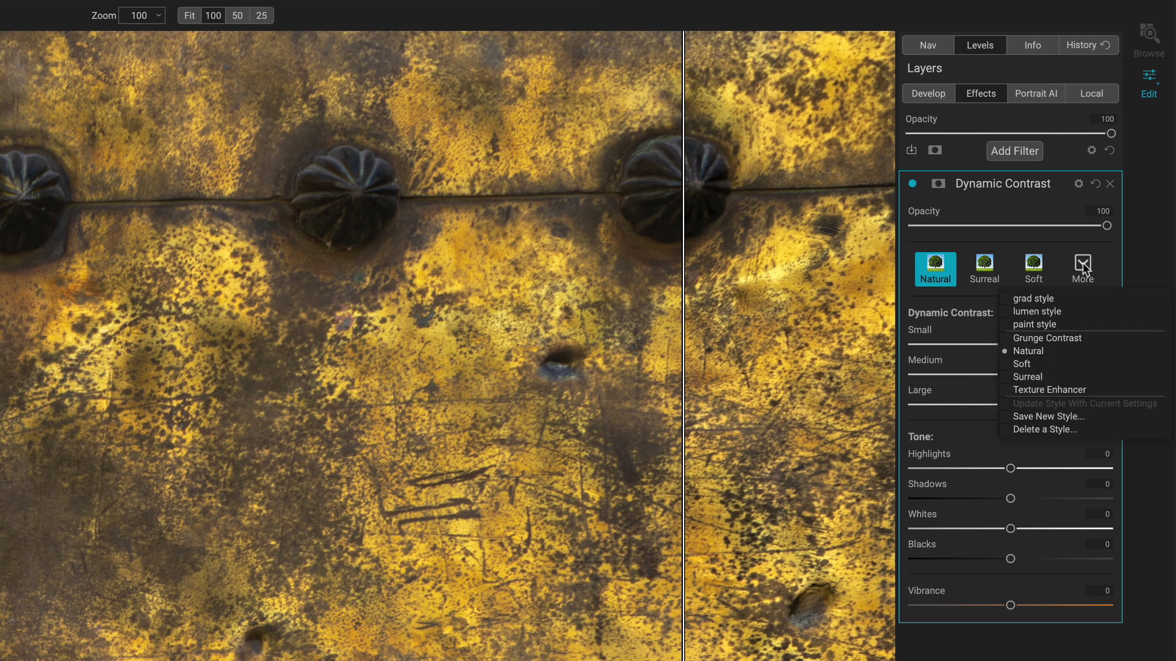
pyautogui.click(1070, 390)
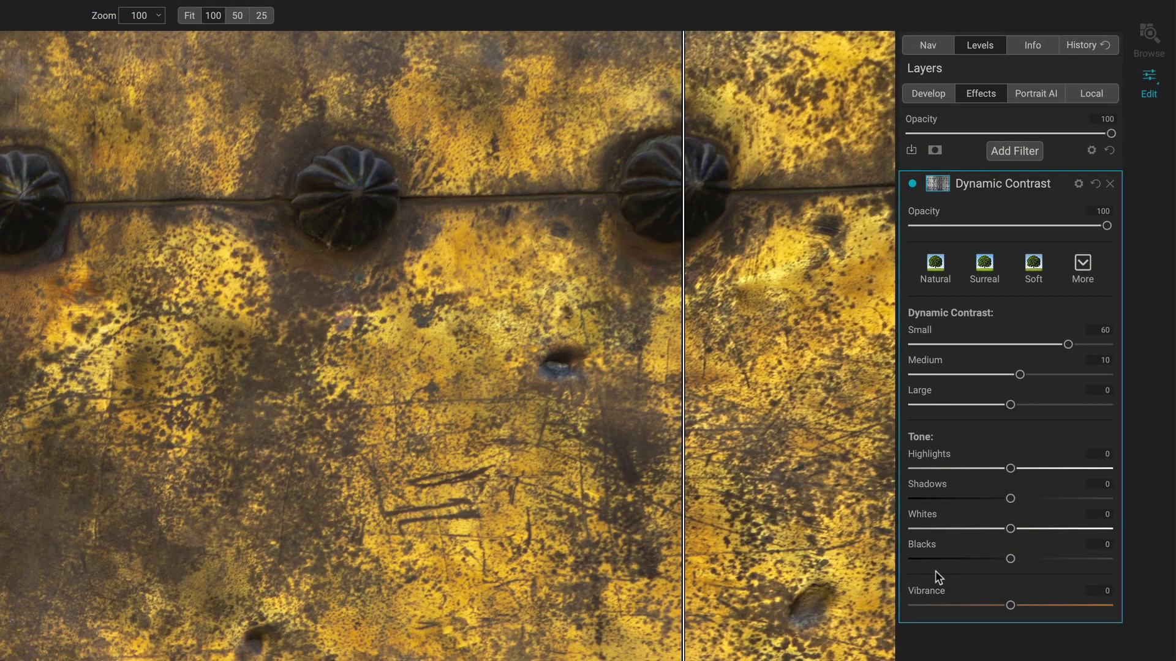
pyautogui.moveTo(1011, 500); pyautogui.dragTo(1019, 501)
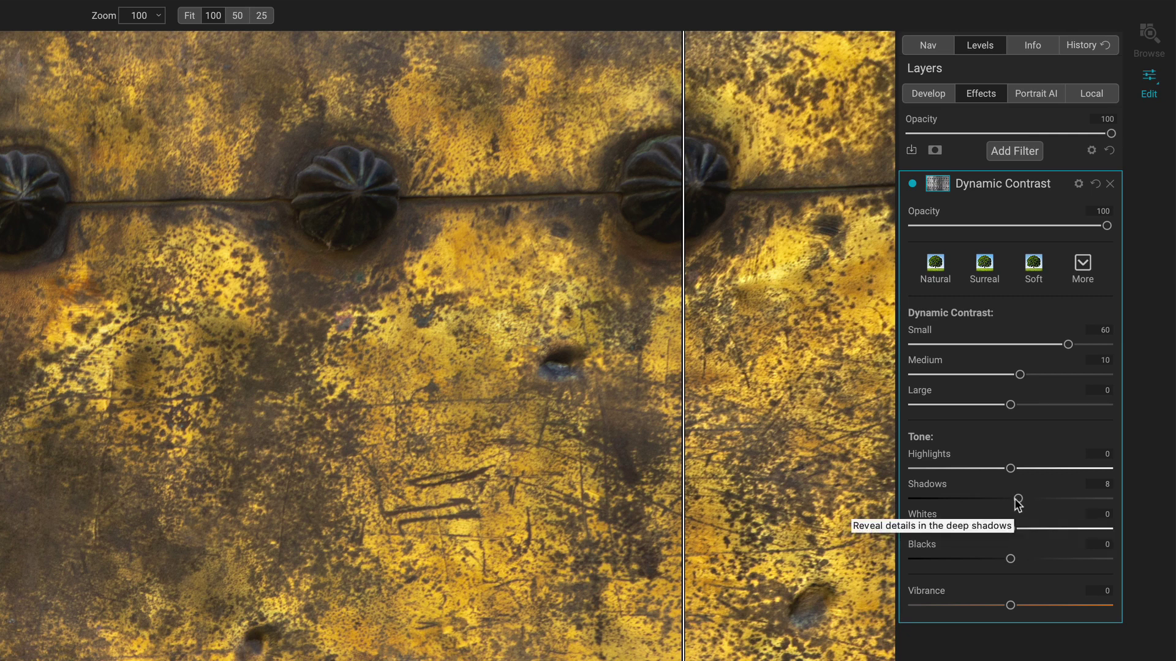
pyautogui.doubleClick(943, 489)
# - Reapply the Texture Enhancer style and open the Dynamic Contrast filter's mask
pyautogui.click(1083, 275)
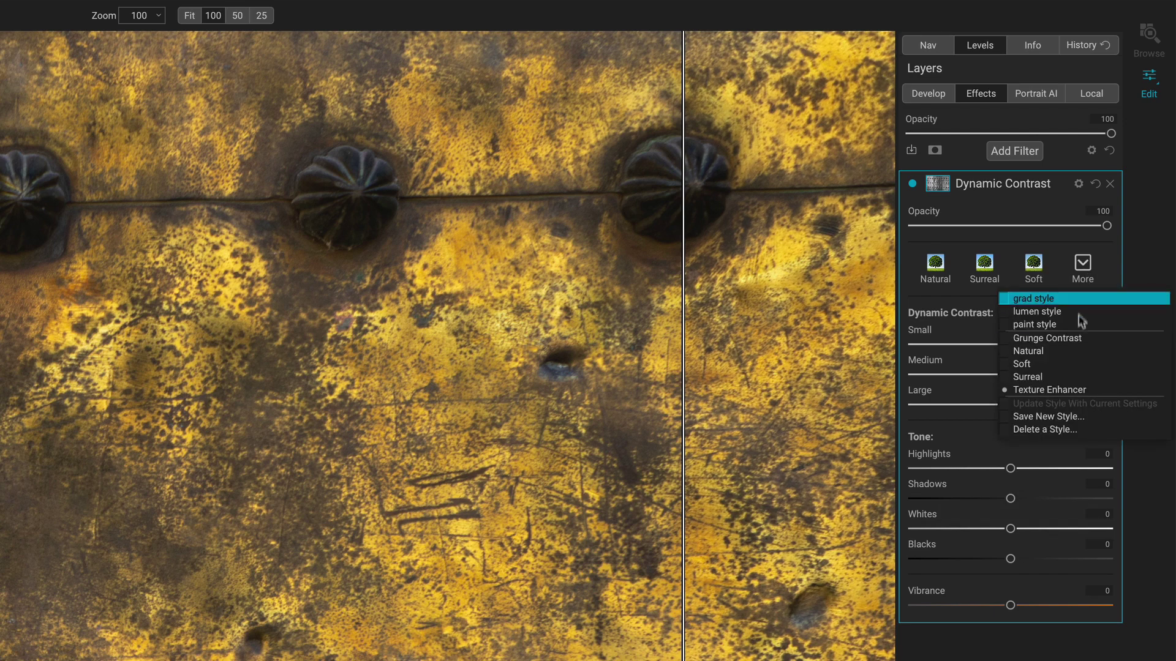
pyautogui.click(1076, 391)
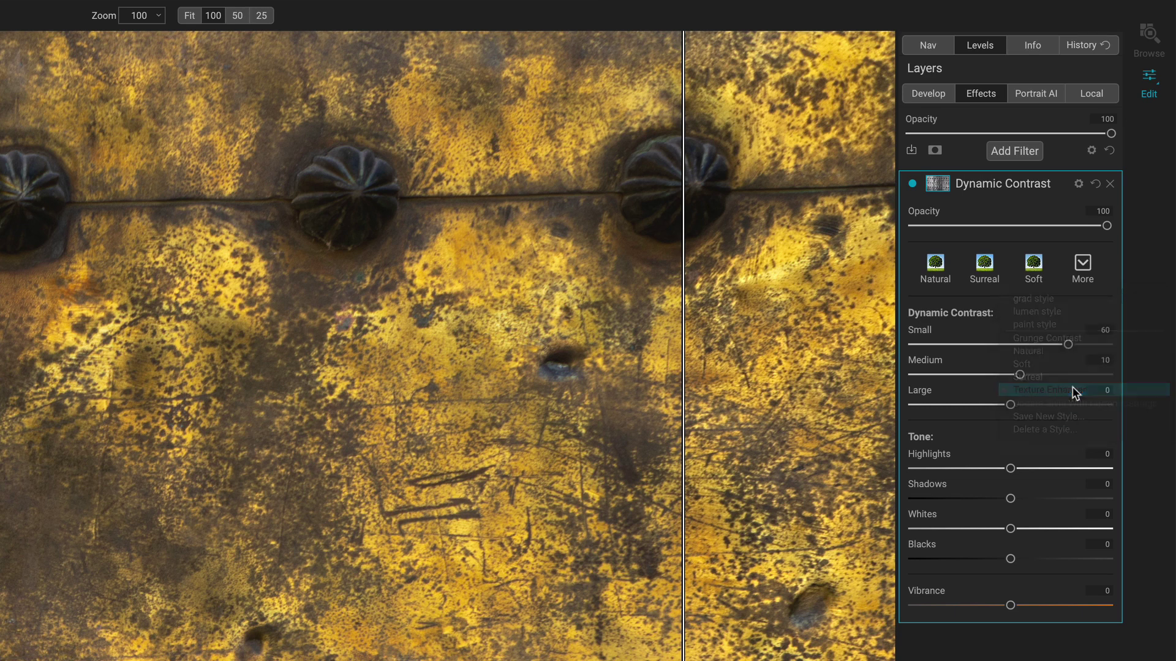
pyautogui.click(939, 188)
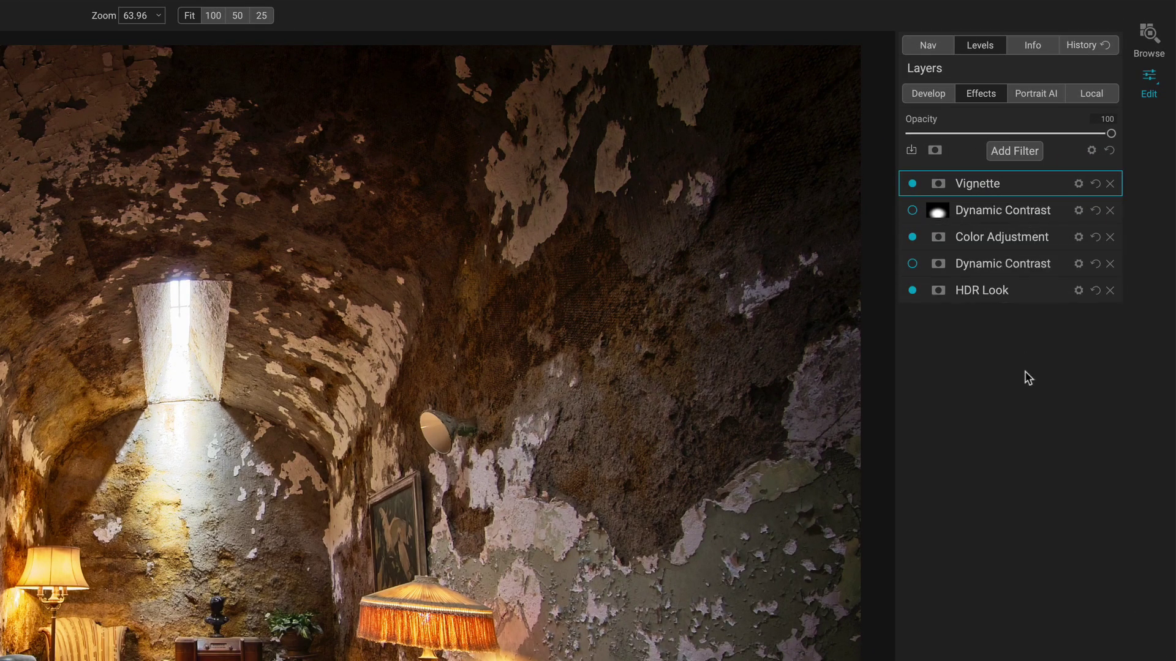
# - Expand the lower Dynamic Contrast filter on the room photo and toggle it on and off to compare
pyautogui.click(1058, 263)
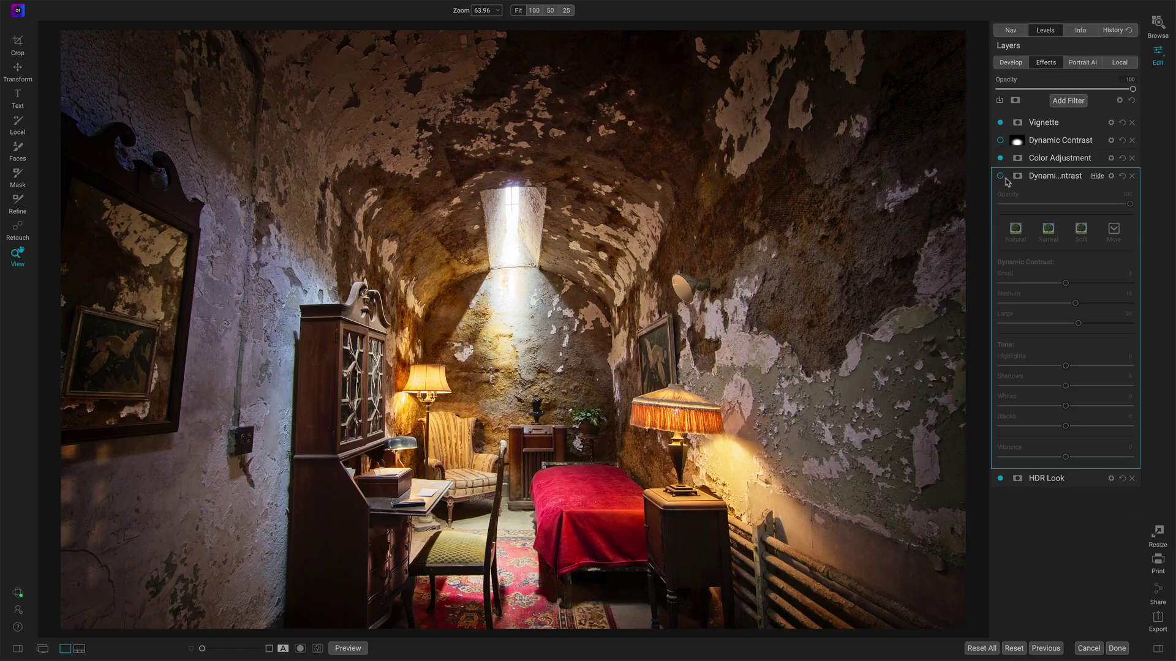
pyautogui.click(915, 265)
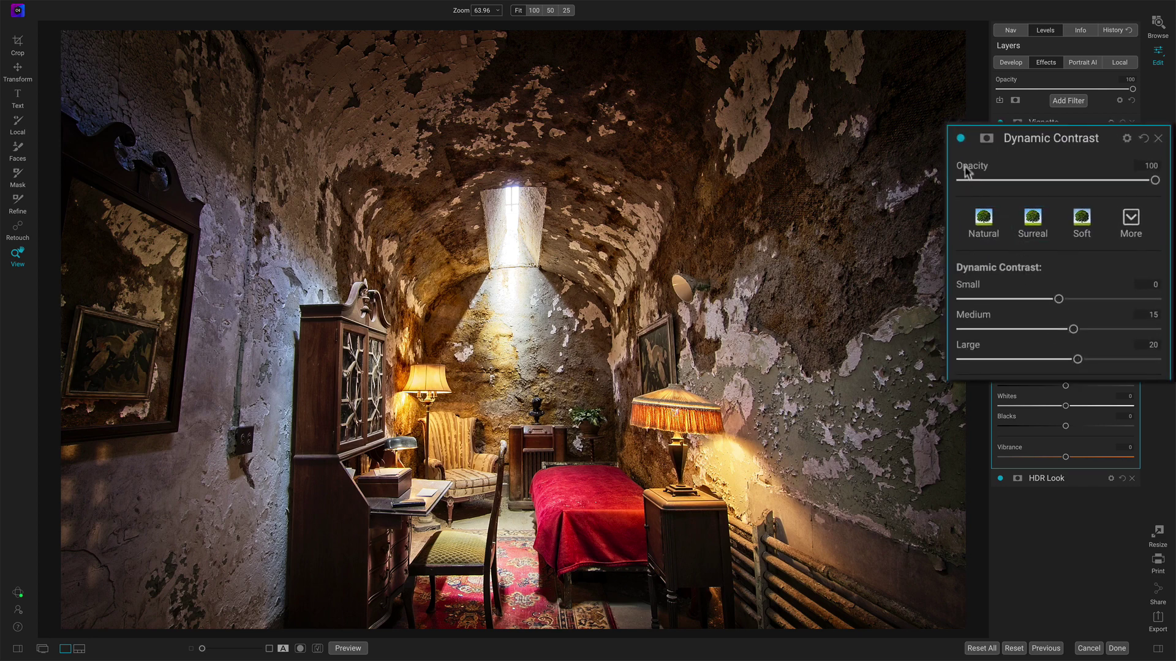
pyautogui.click(961, 139)
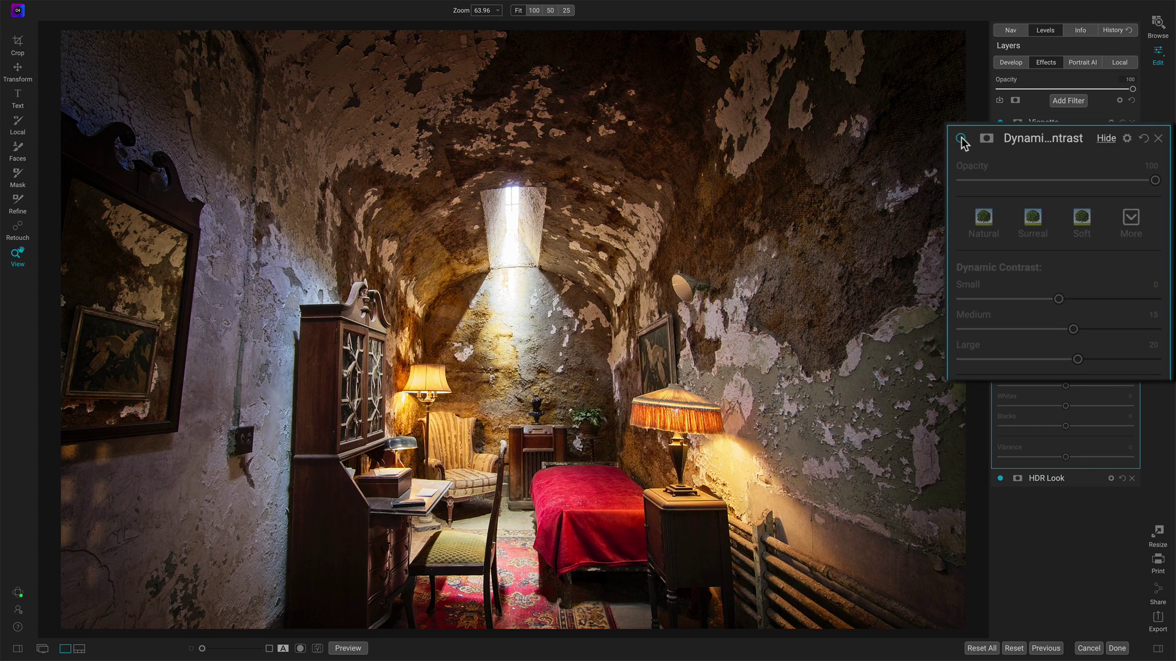
# - Switch the lower Dynamic Contrast filter off and on several more times to compare the room's wall texture
pyautogui.click(961, 139)
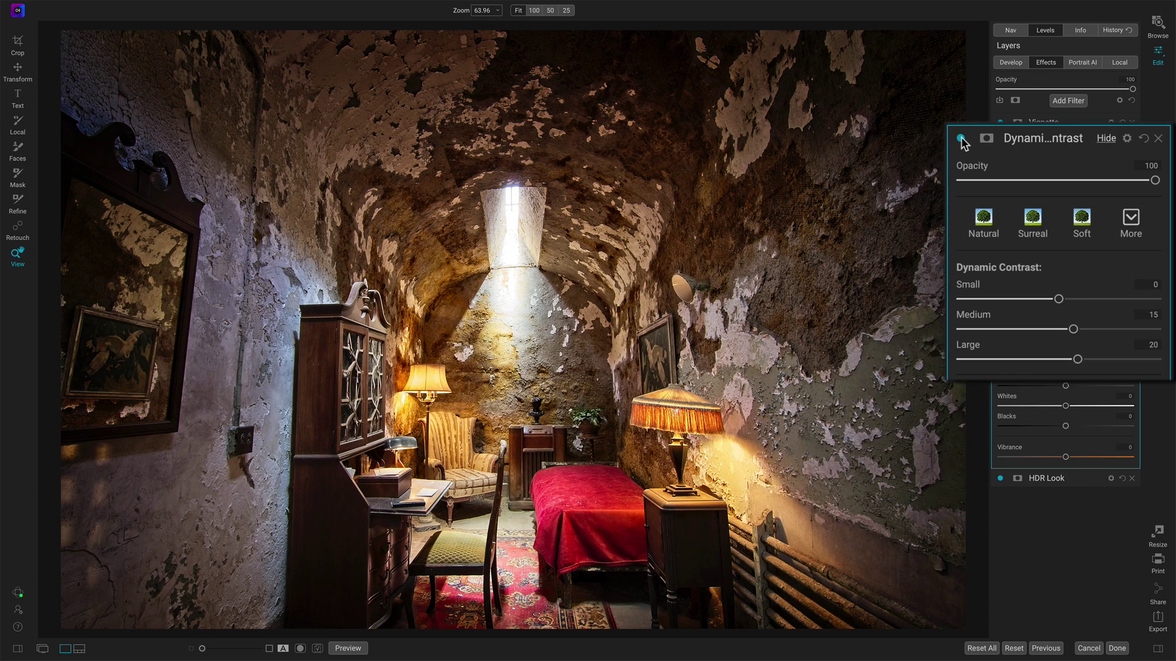
pyautogui.click(961, 139)
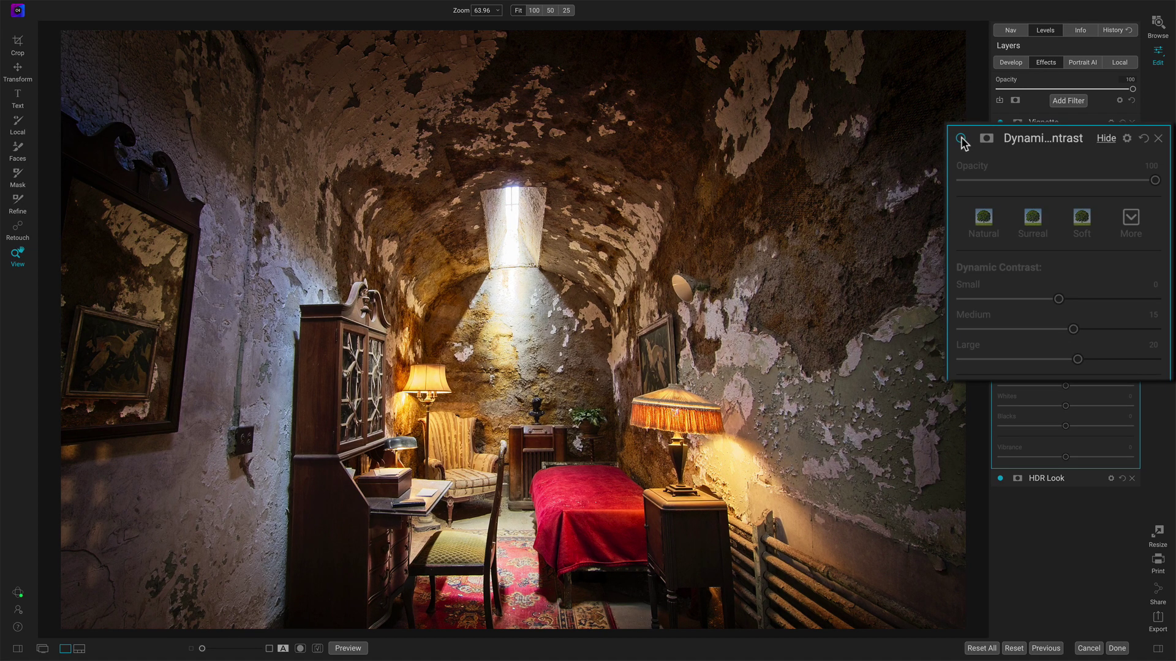
pyautogui.click(961, 139)
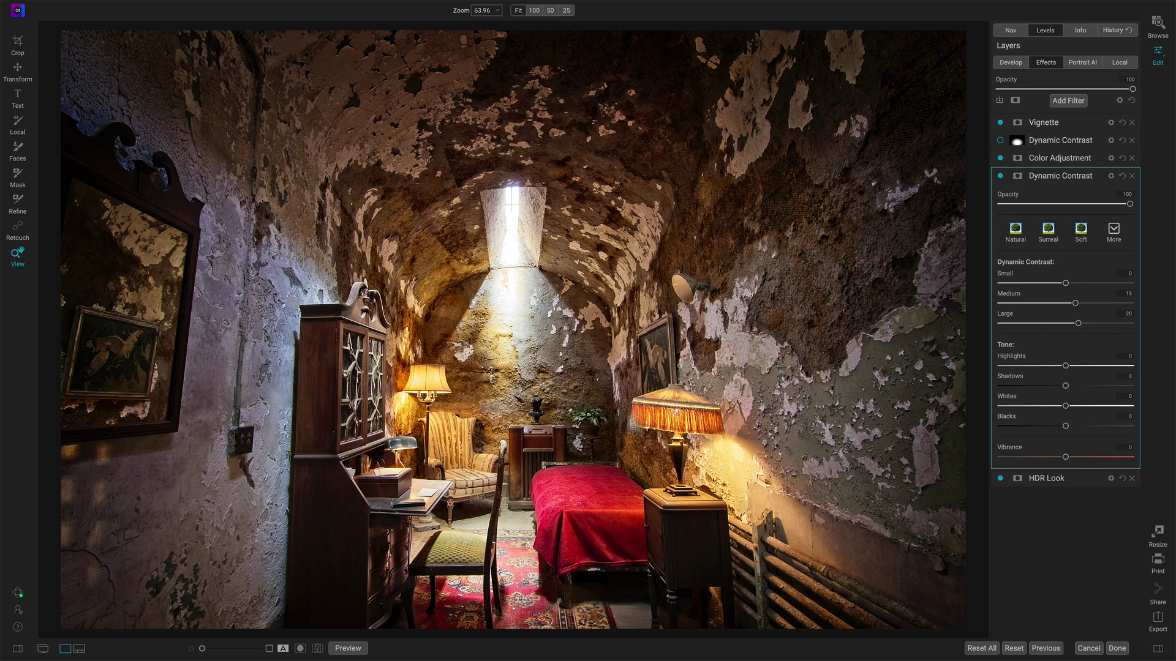
pyautogui.click(1001, 177)
pyautogui.click(1000, 176)
# - Expand and enable the masked upper Dynamic Contrast filter, toggle it to compare its effect, and open its mask
pyautogui.click(1097, 142)
pyautogui.click(1000, 141)
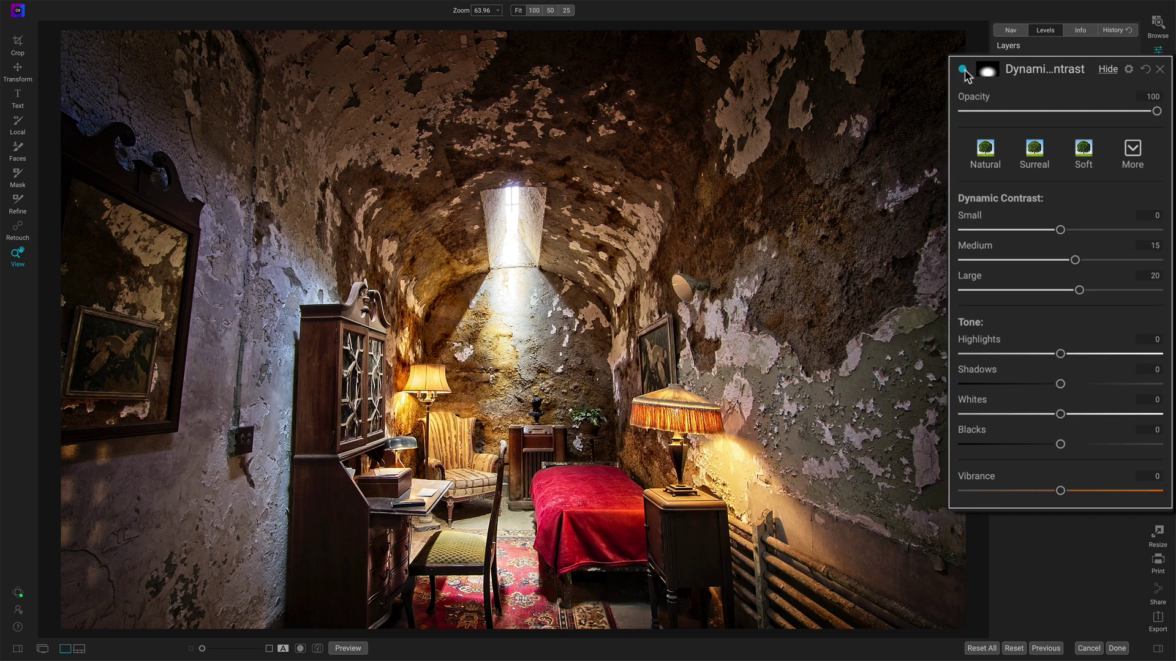
pyautogui.click(963, 70)
pyautogui.click(963, 70)
pyautogui.click(986, 71)
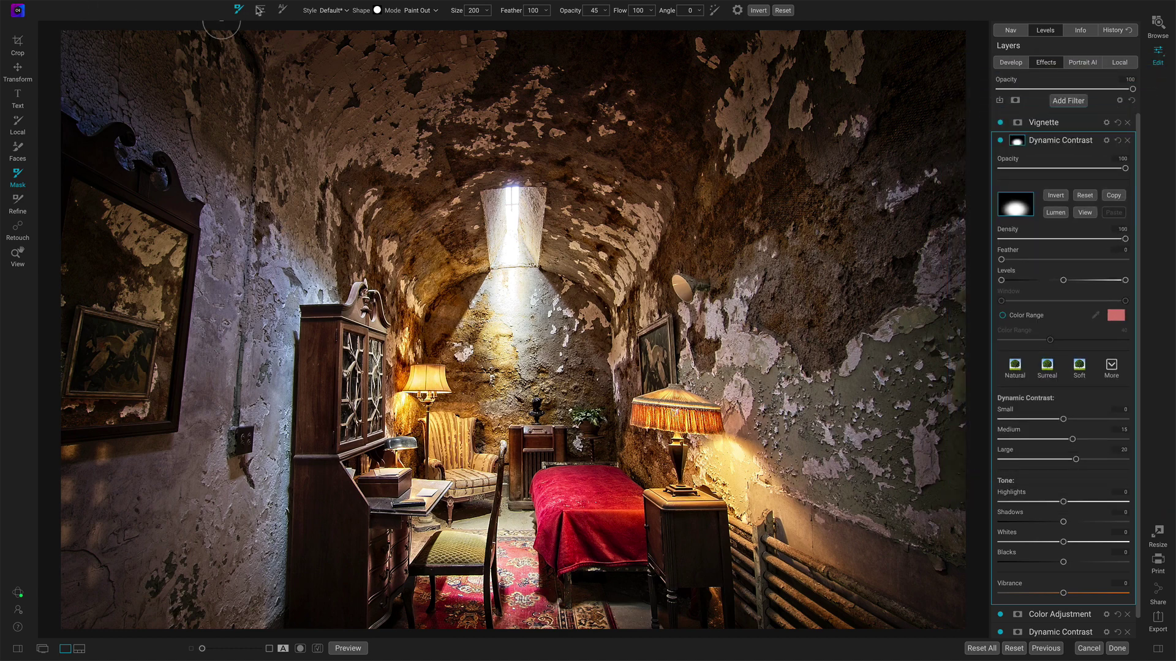
# - Try moving the mask's oval gradient up toward the back wall, and return it over the chair and bed
pyautogui.click(261, 10)
pyautogui.click(512, 475)
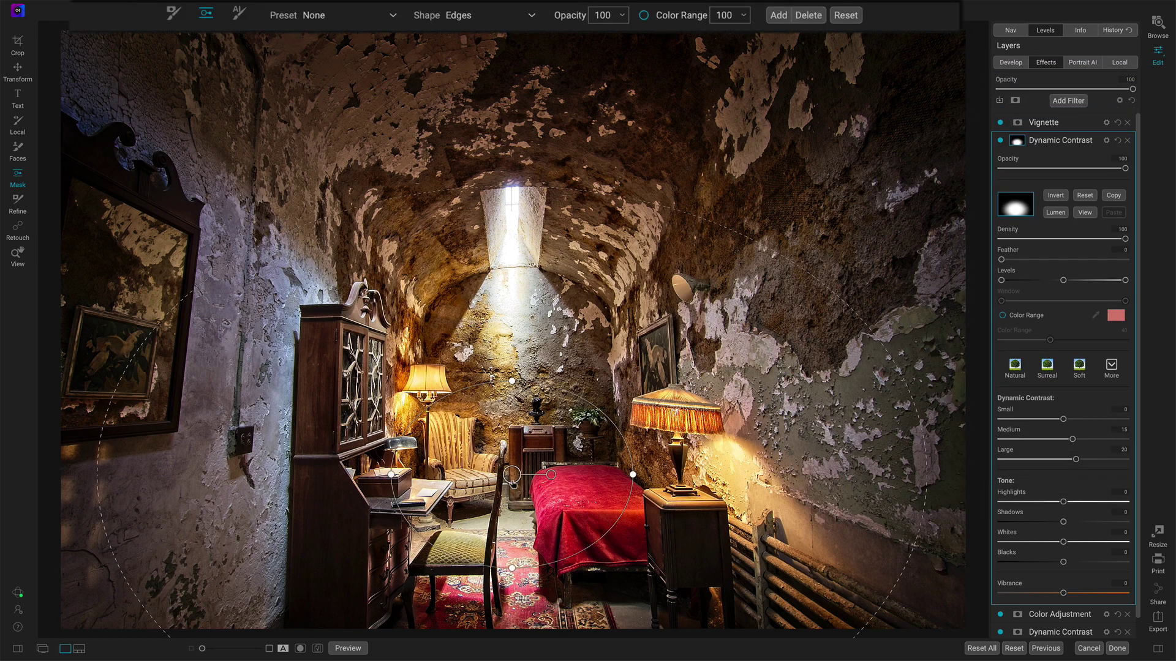
pyautogui.moveTo(512, 476); pyautogui.dragTo(527, 416)
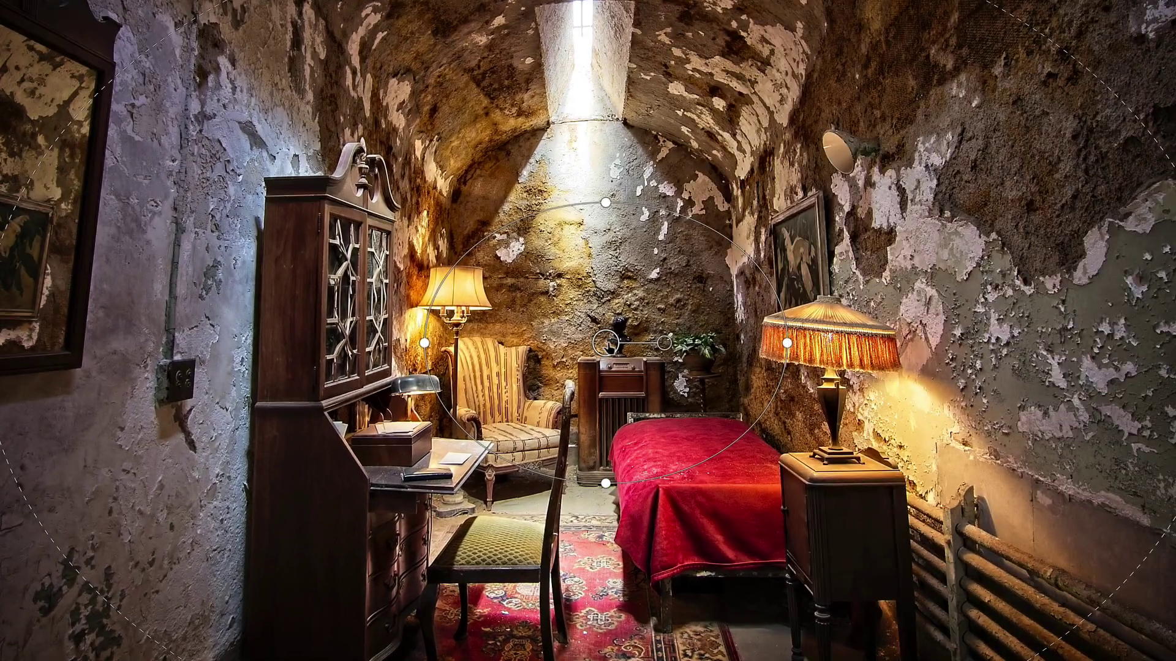
pyautogui.moveTo(610, 347); pyautogui.dragTo(594, 337)
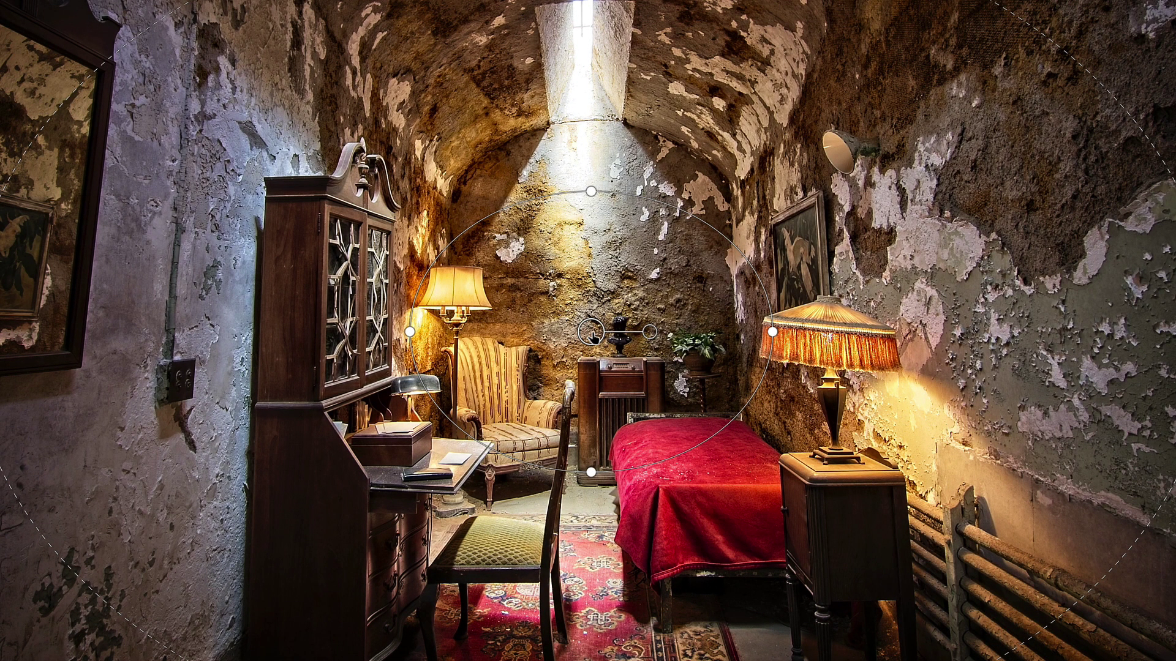
pyautogui.moveTo(592, 333); pyautogui.dragTo(590, 426)
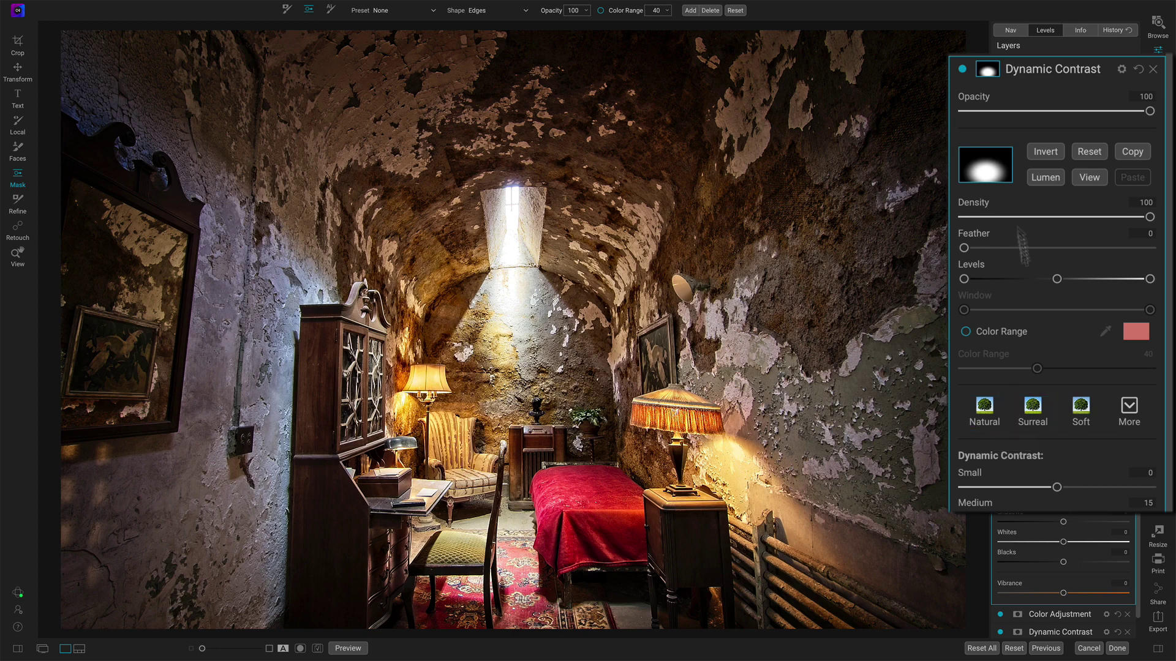
# - Collapse the upper filter and apply the Surreal style to the lower Dynamic Contrast filter
pyautogui.click(1105, 71)
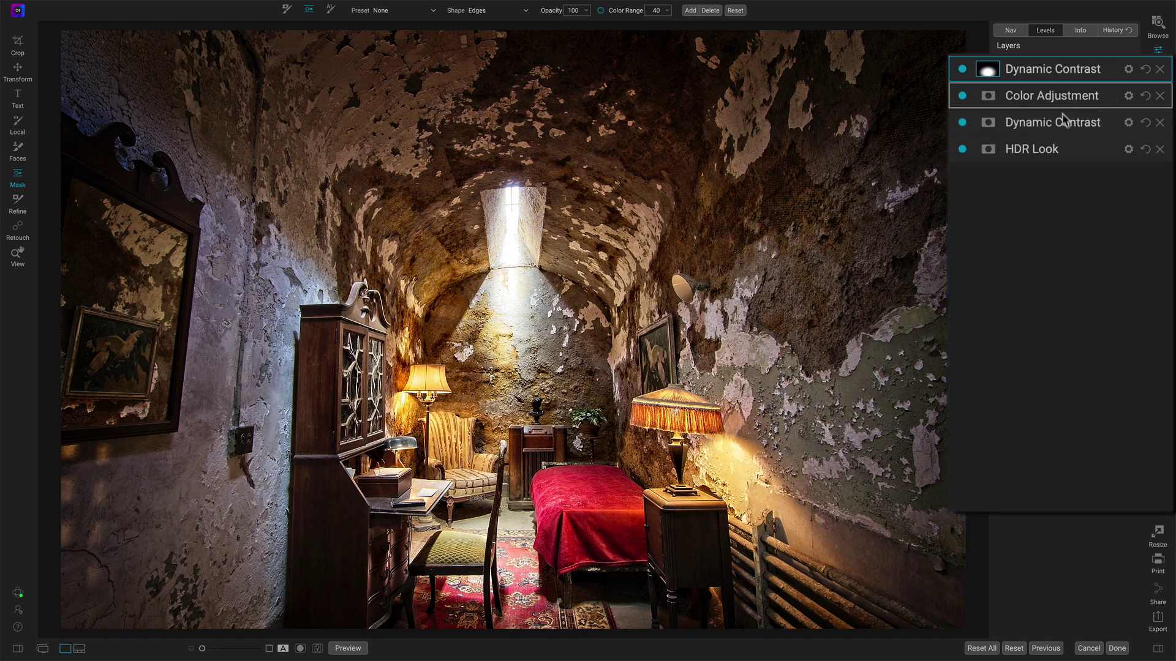
pyautogui.click(1105, 122)
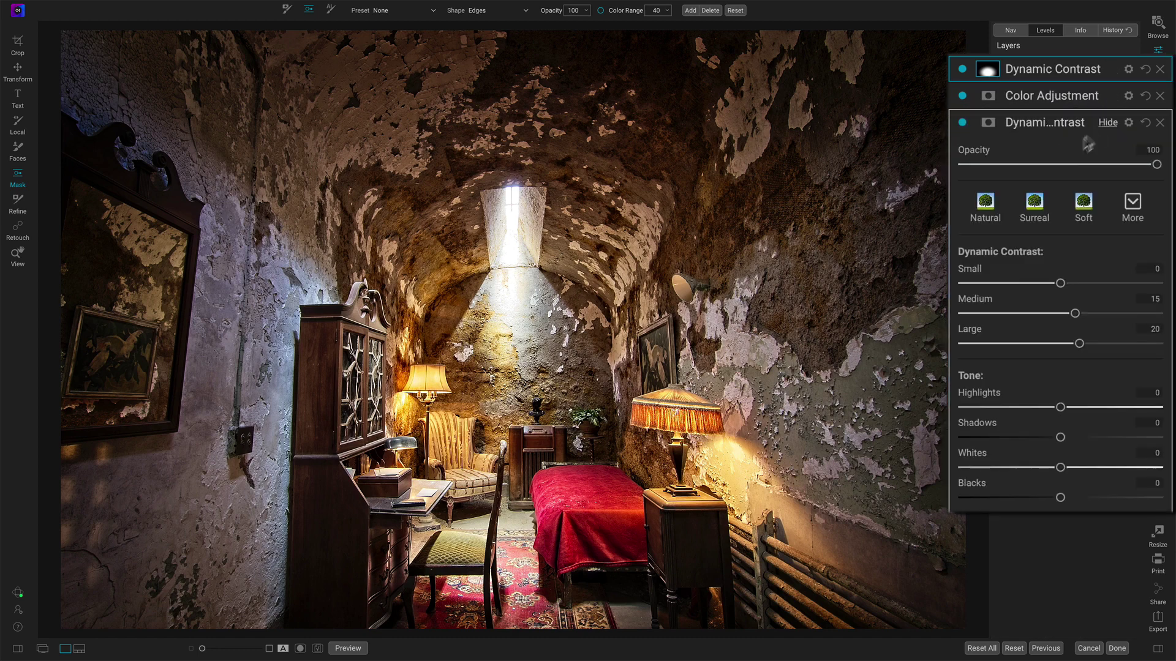
pyautogui.click(1043, 208)
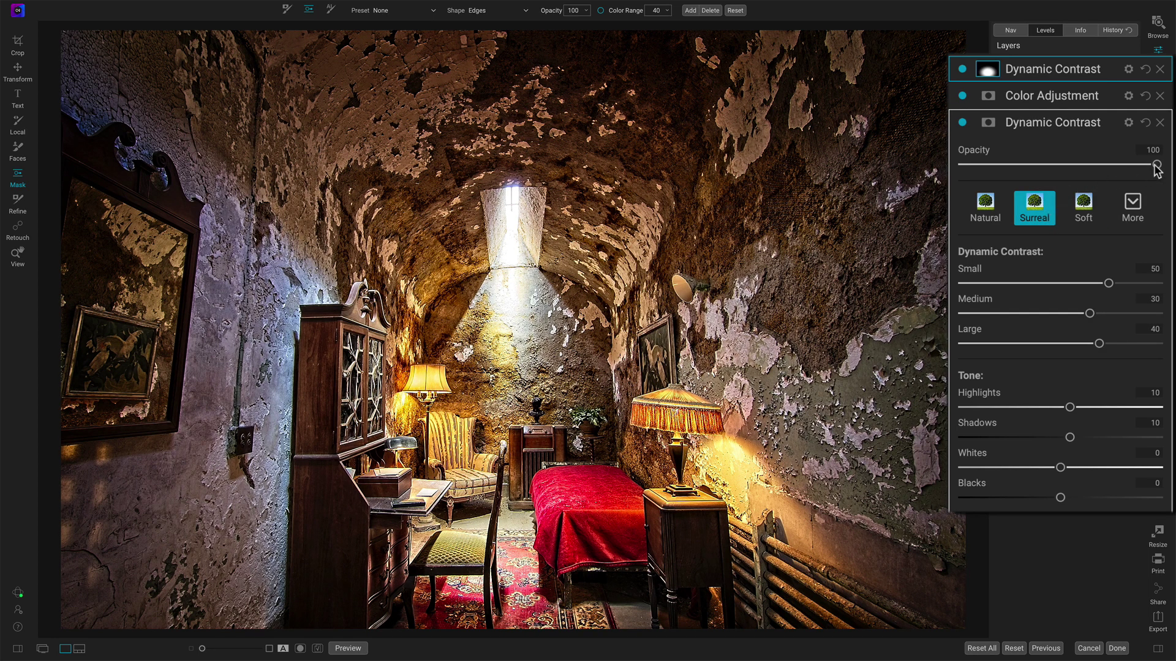
# - Reduce the Surreal filter's opacity to 43, compare it with 100, and lower it to a similar level again
pyautogui.moveTo(1156, 165); pyautogui.dragTo(1066, 166)
pyautogui.moveTo(1059, 167); pyautogui.dragTo(1048, 173)
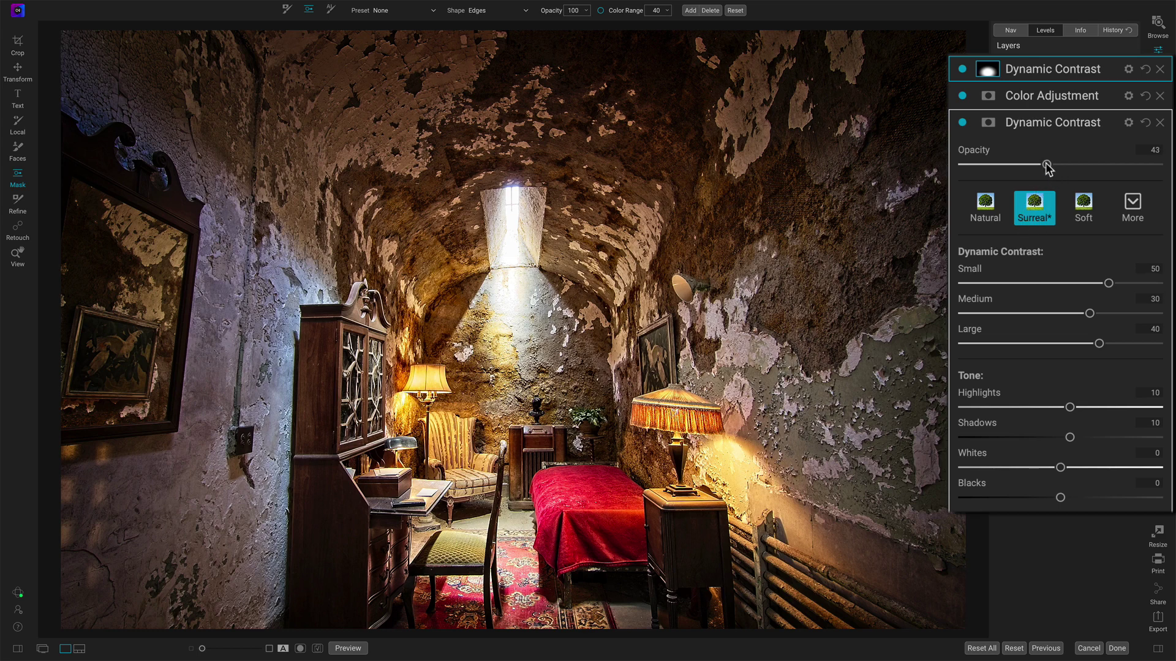
pyautogui.moveTo(1047, 164); pyautogui.dragTo(1156, 164)
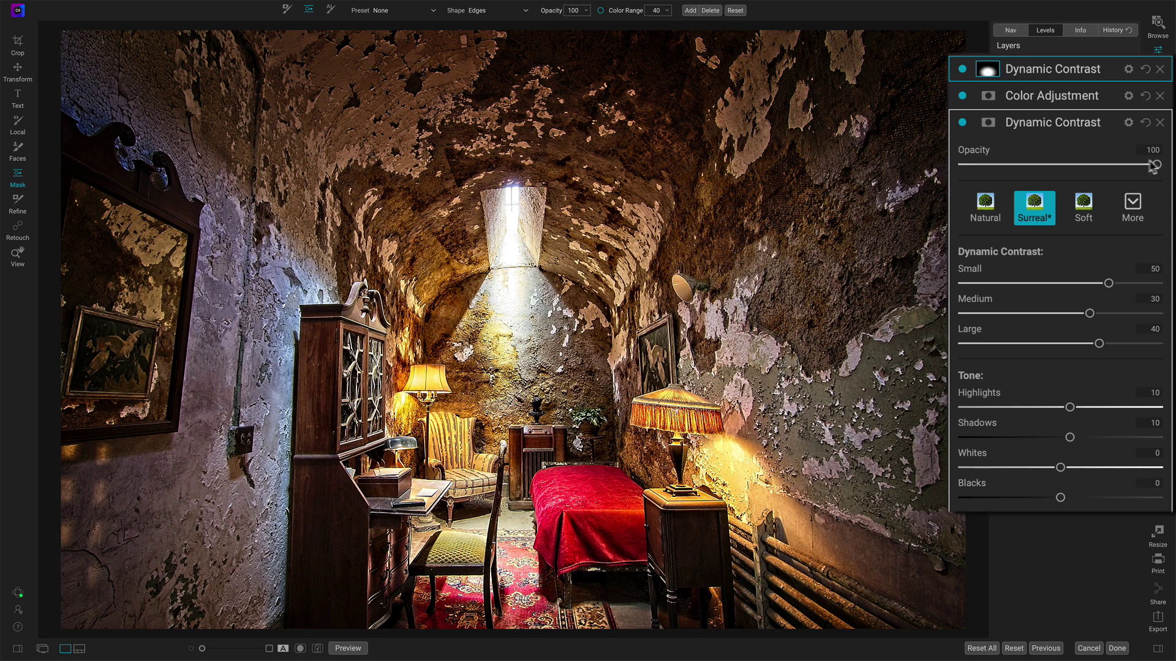
pyautogui.moveTo(1153, 165); pyautogui.dragTo(1045, 167)
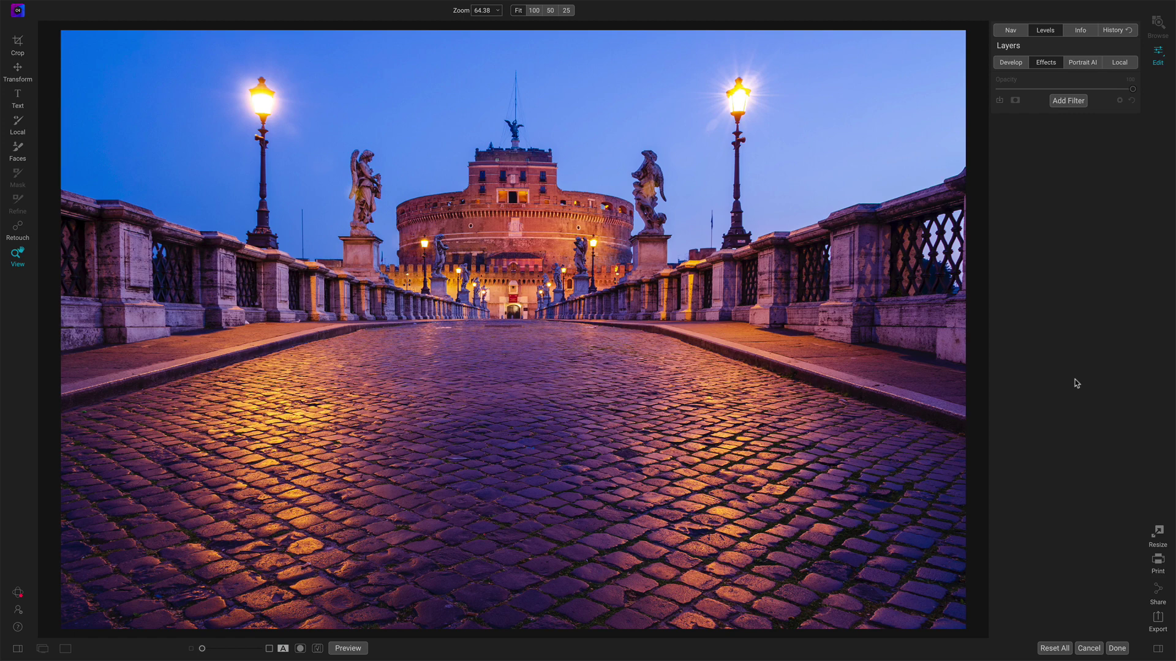
# - Add two Dynamic Contrast filters to the bridge photo, giving the upper one the Surreal style at opacity 63
pyautogui.click(1069, 101)
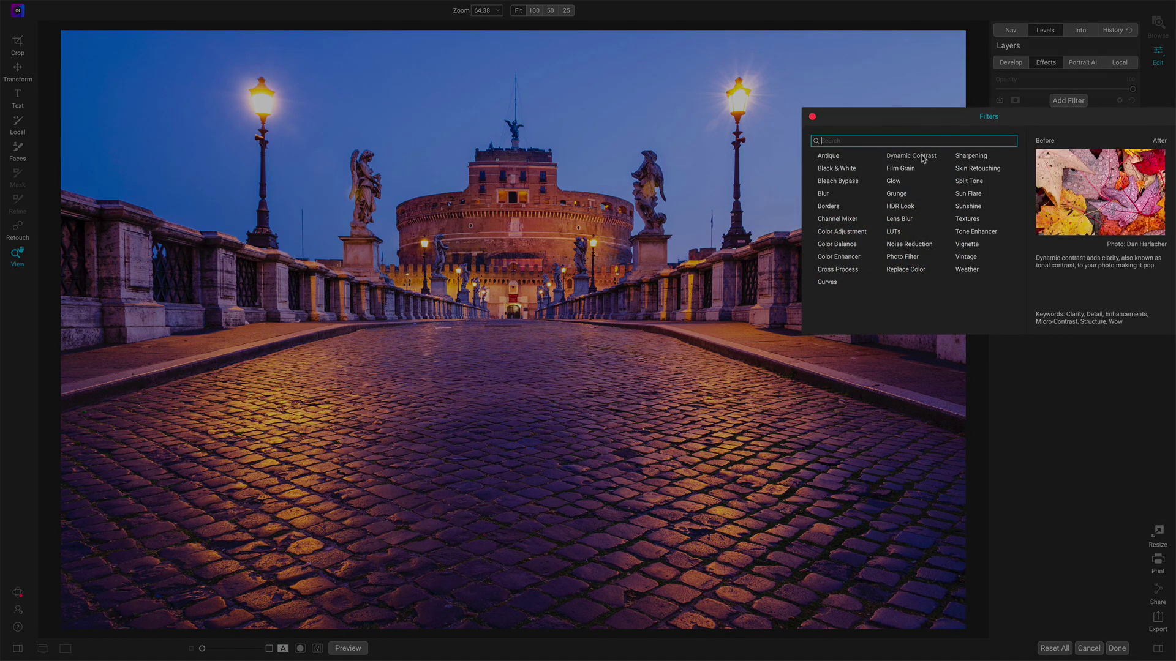
pyautogui.click(921, 155)
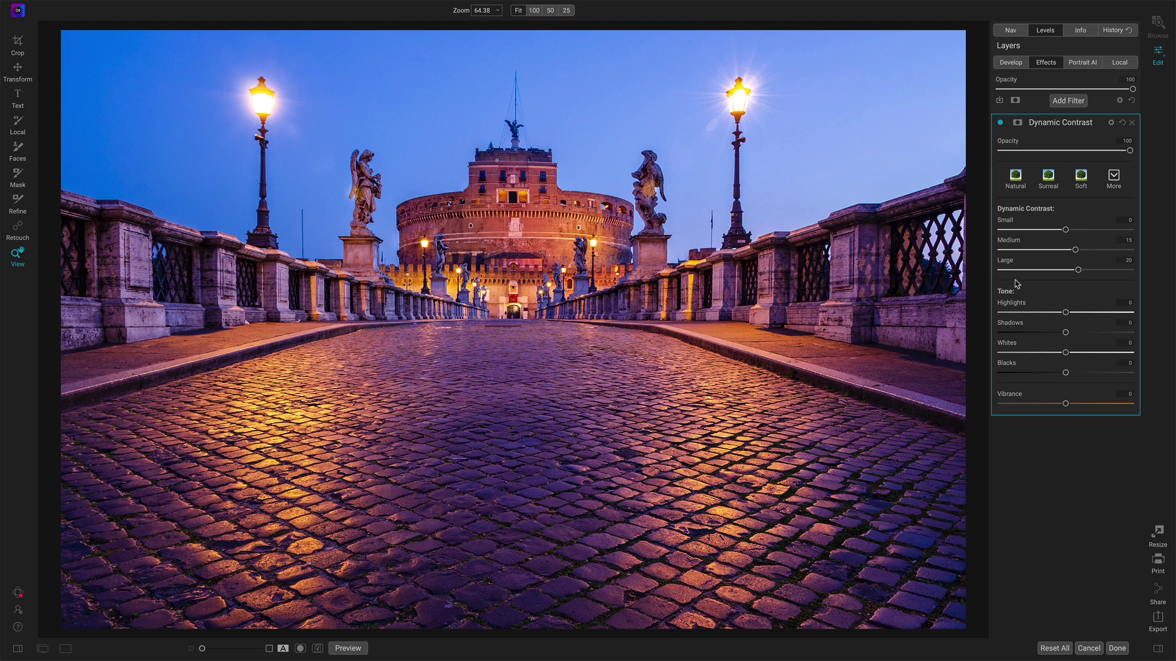
pyautogui.click(1069, 101)
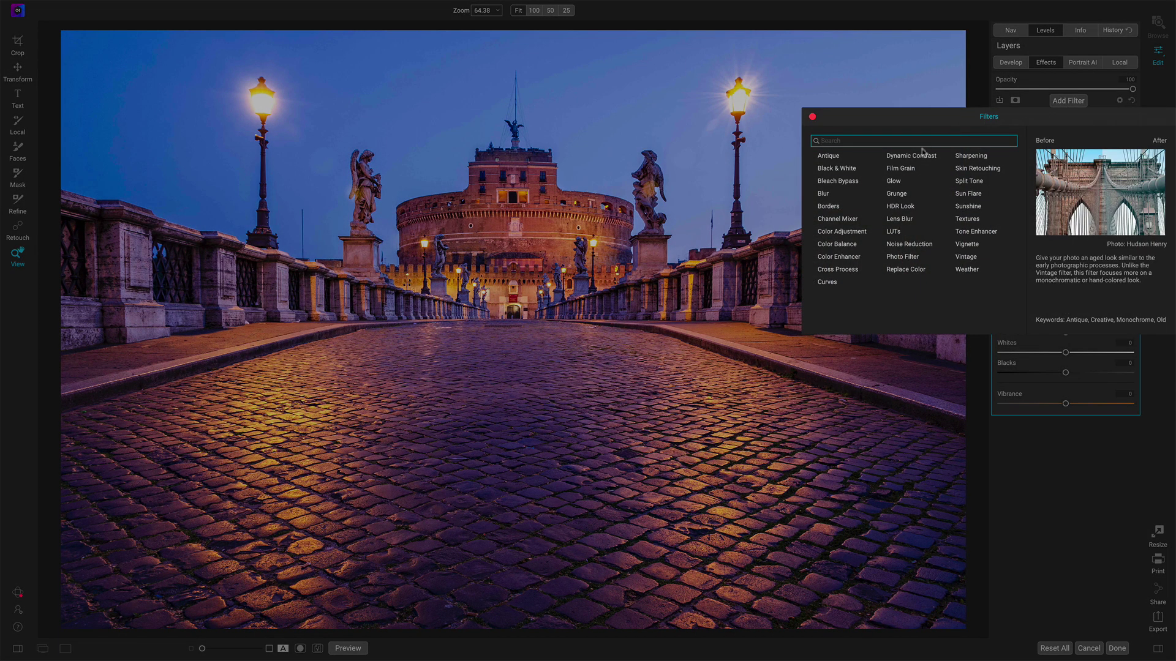
pyautogui.click(916, 154)
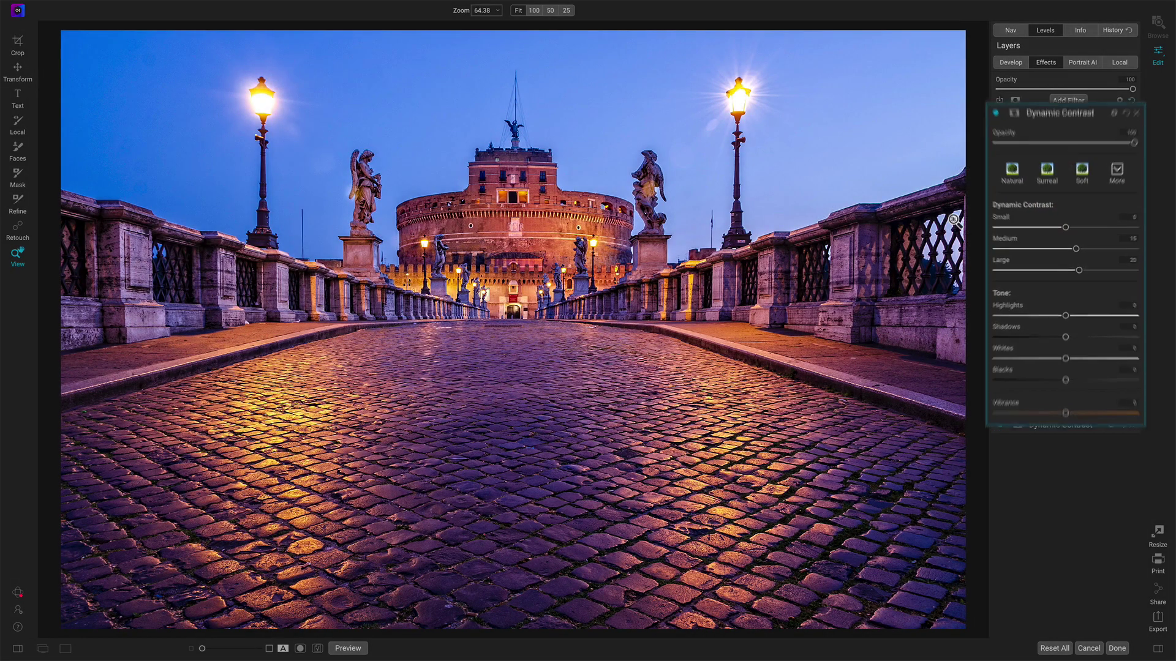
pyautogui.click(1036, 140)
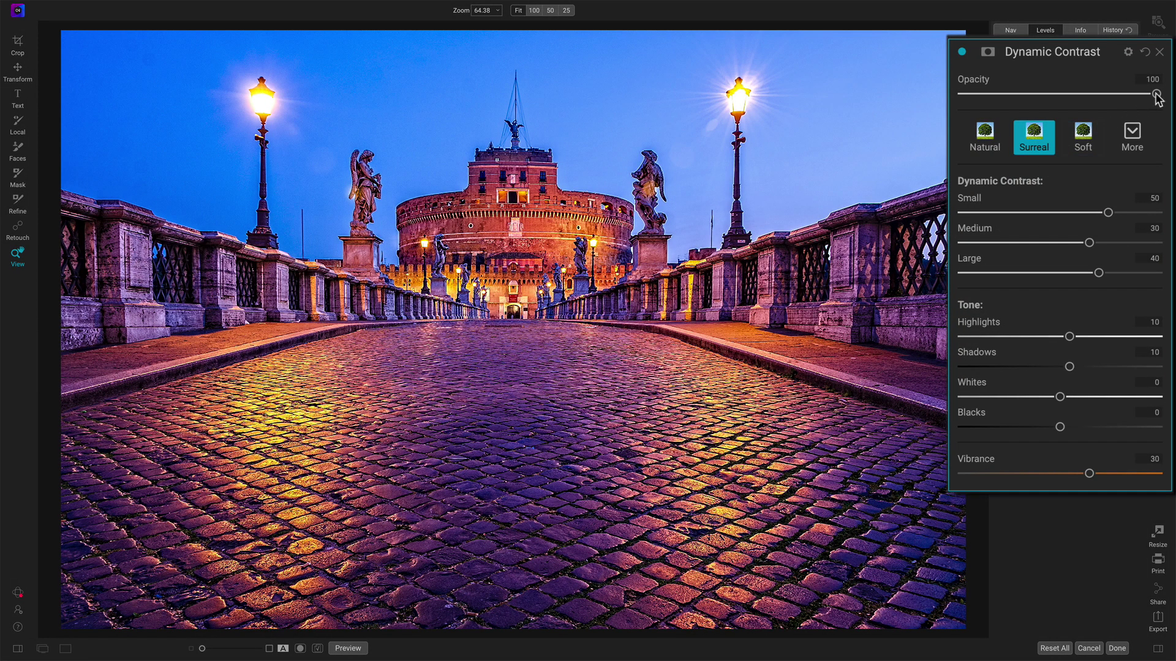
pyautogui.moveTo(1156, 95); pyautogui.dragTo(1087, 98)
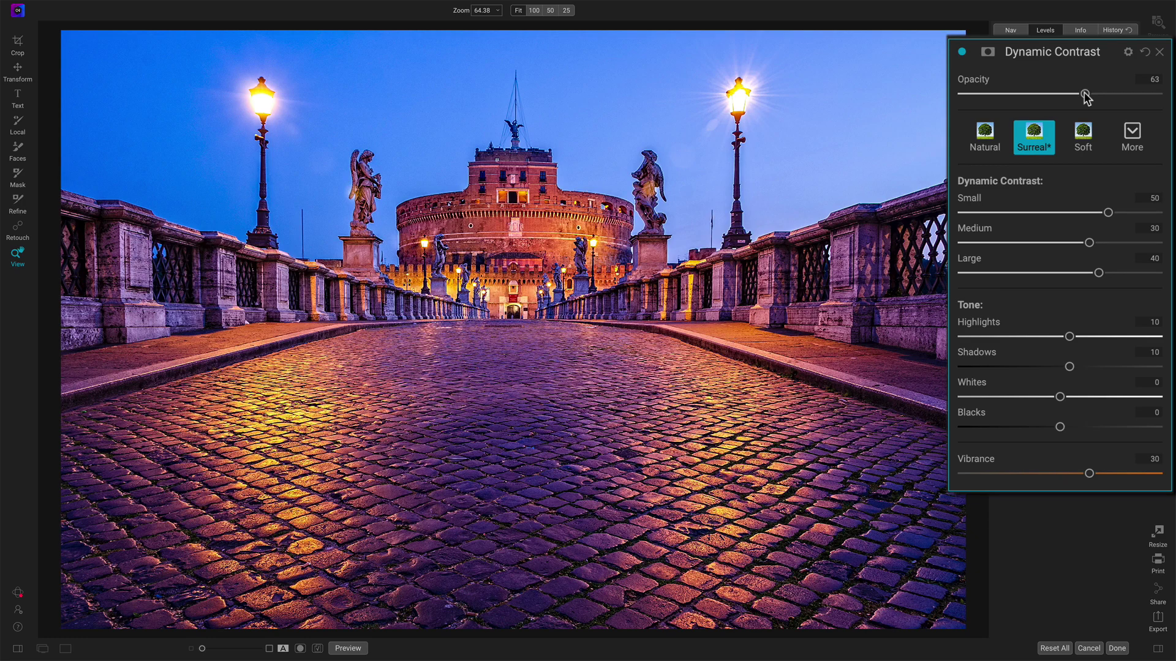
# - Mask the Surreal filter with a Linear Top gradient at the road's far end, and select the masking brush to paint out the balustrades
pyautogui.click(988, 51)
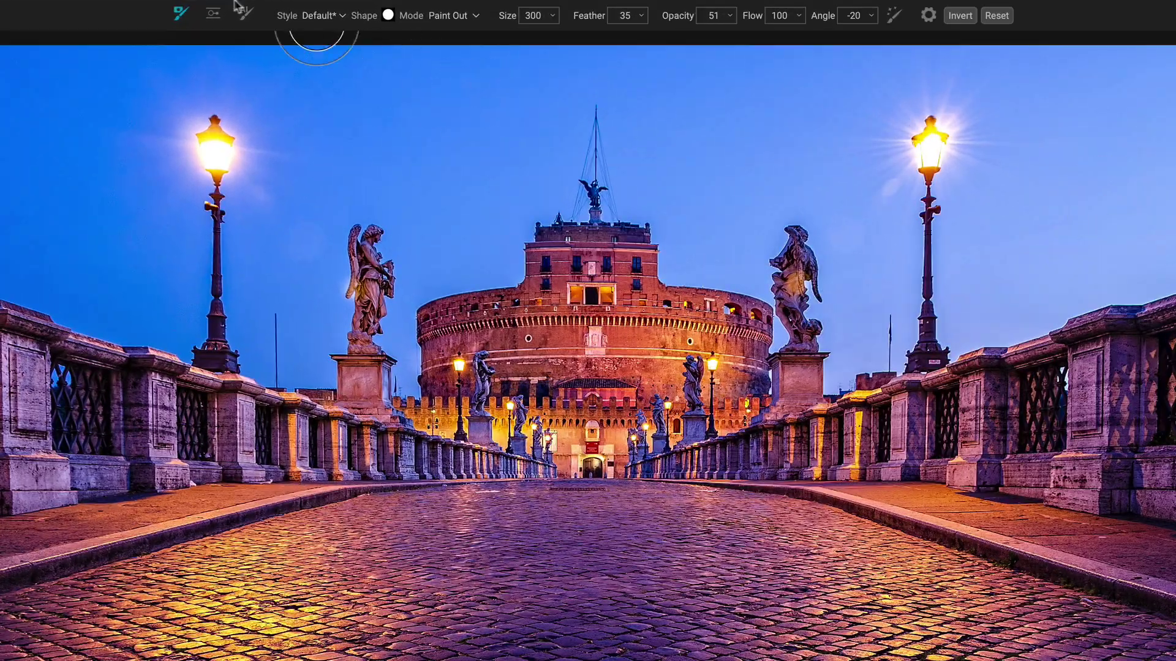
pyautogui.moveTo(261, 8)
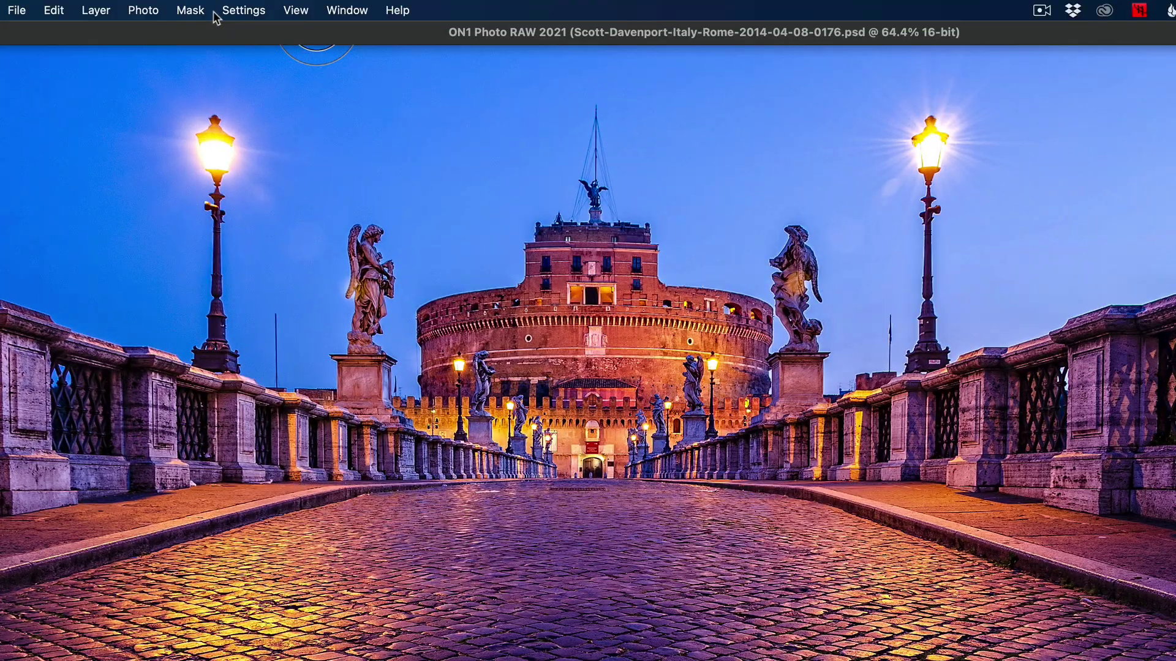
pyautogui.click(210, 19)
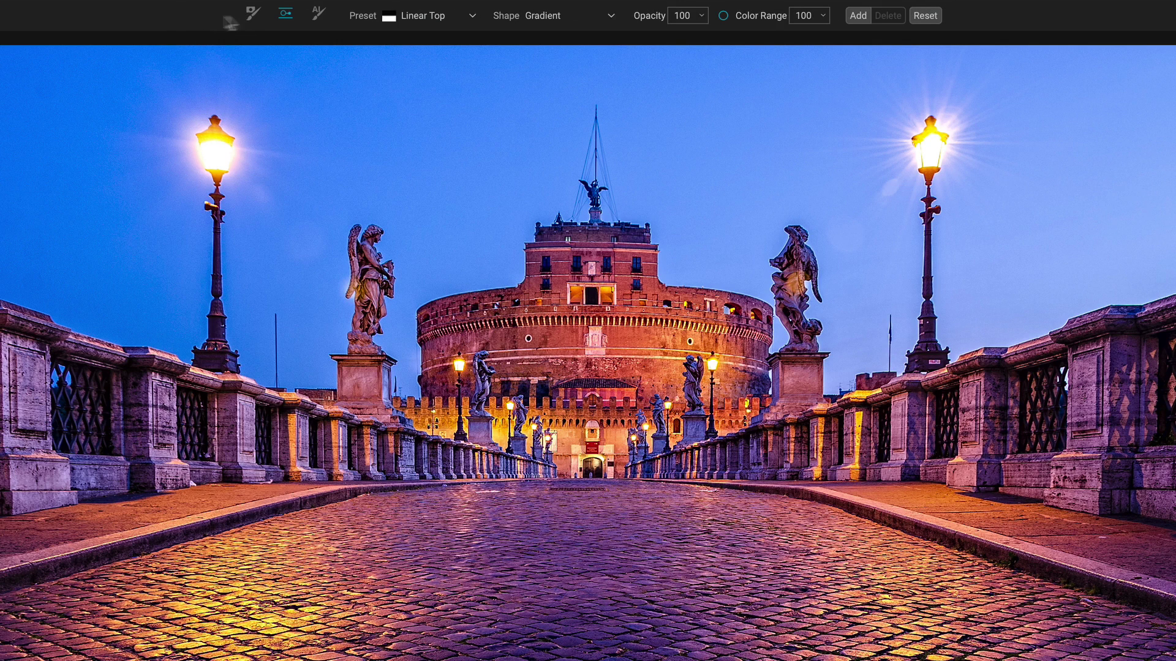
pyautogui.click(597, 469)
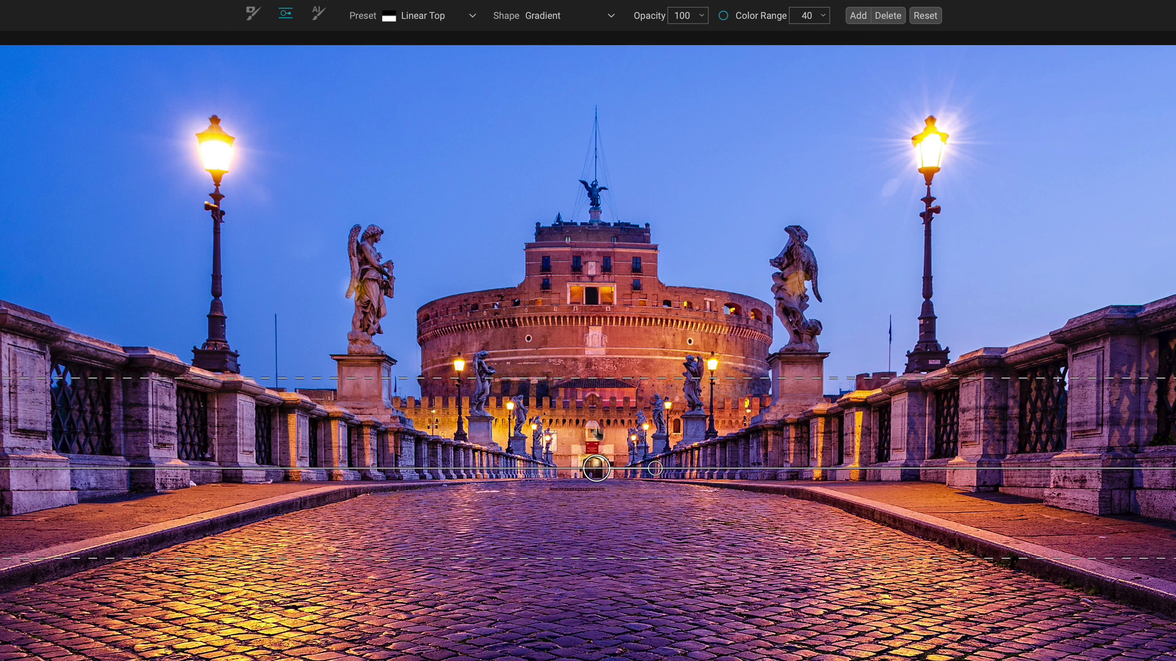
pyautogui.moveTo(599, 471); pyautogui.dragTo(599, 470)
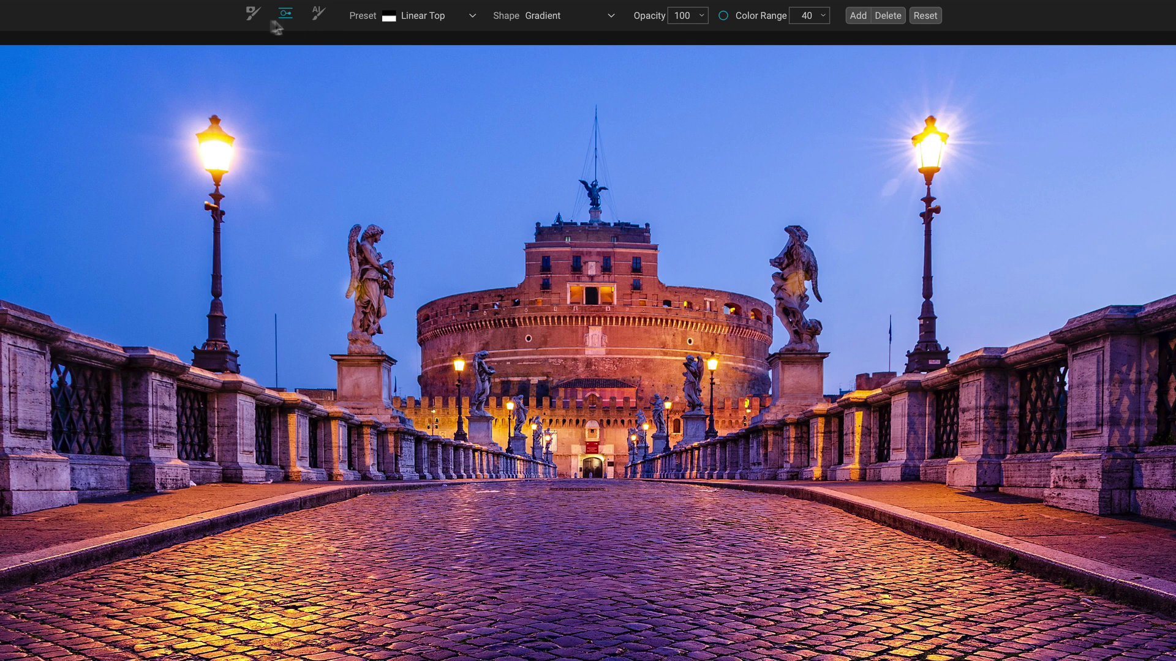
pyautogui.click(254, 17)
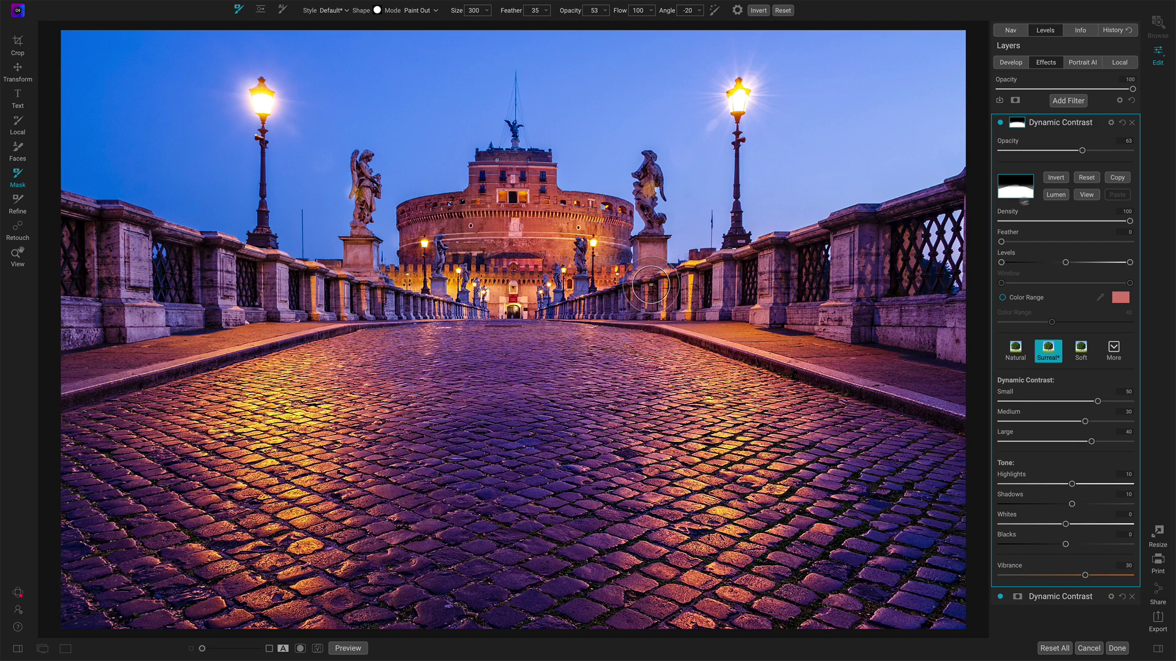
# - Feather the mask to 30 while viewing it, and set the Surreal filter's opacity to 78
pyautogui.click(1086, 195)
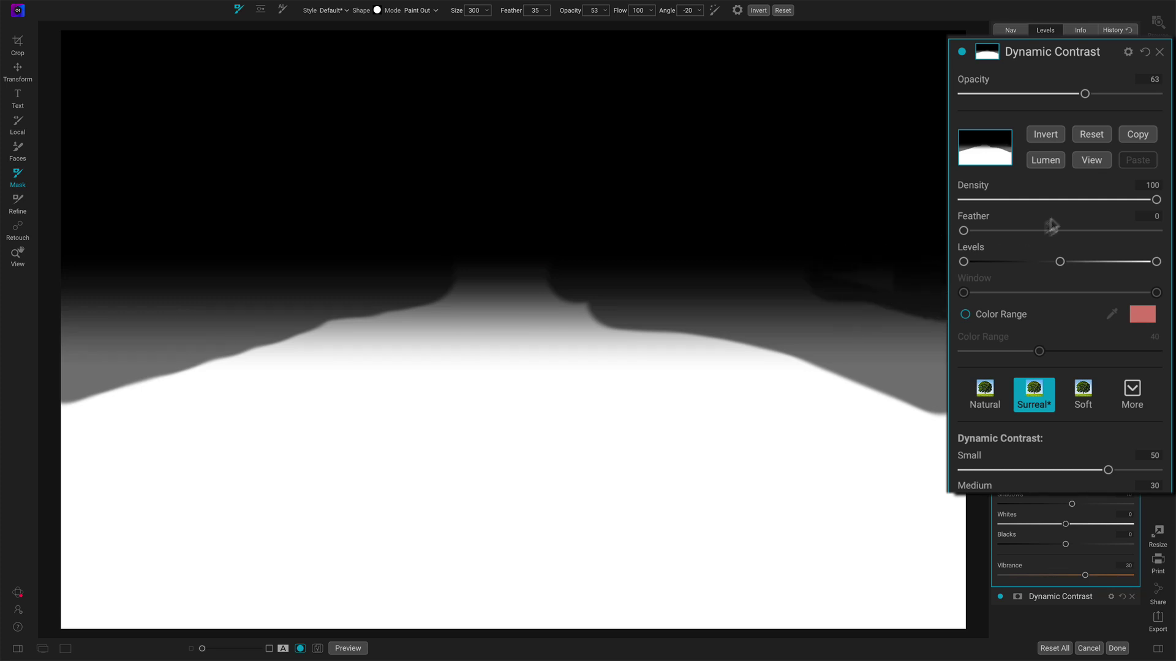
pyautogui.click(983, 230)
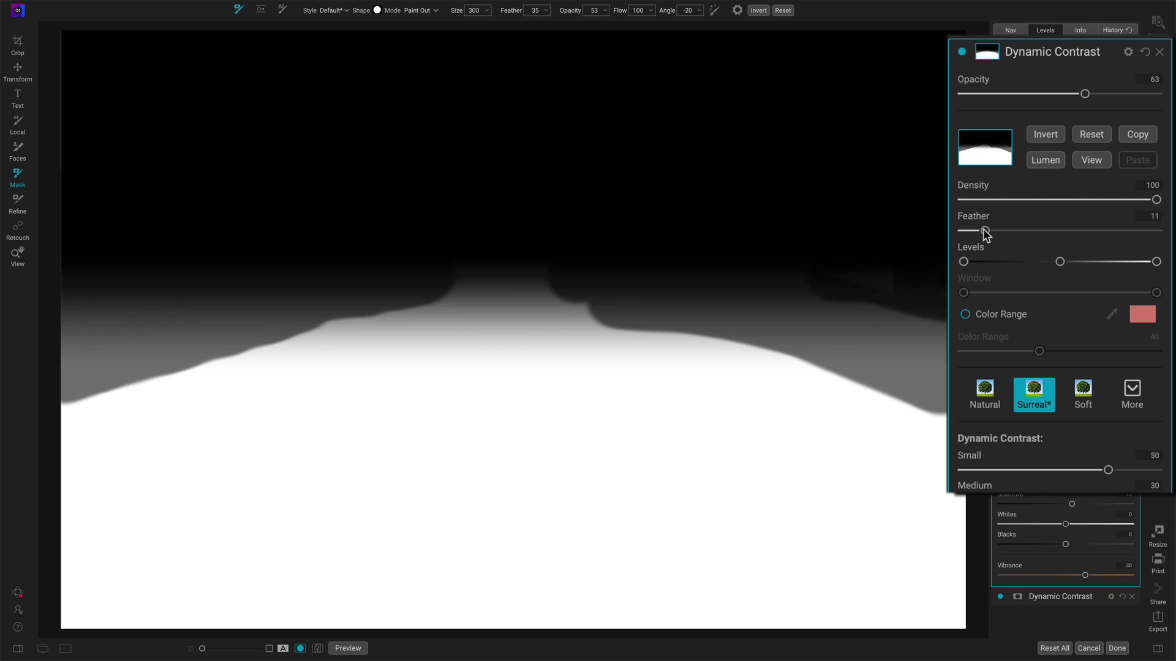
pyautogui.moveTo(1000, 236); pyautogui.dragTo(1035, 233)
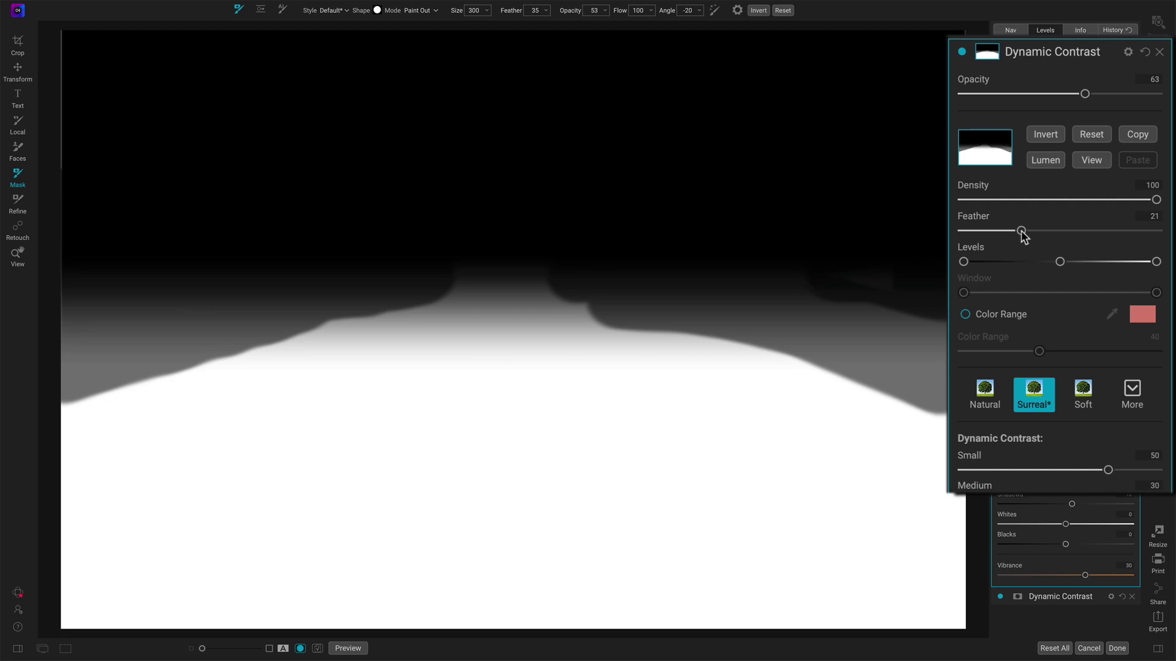
pyautogui.click(1100, 160)
pyautogui.moveTo(1084, 95); pyautogui.dragTo(1118, 105)
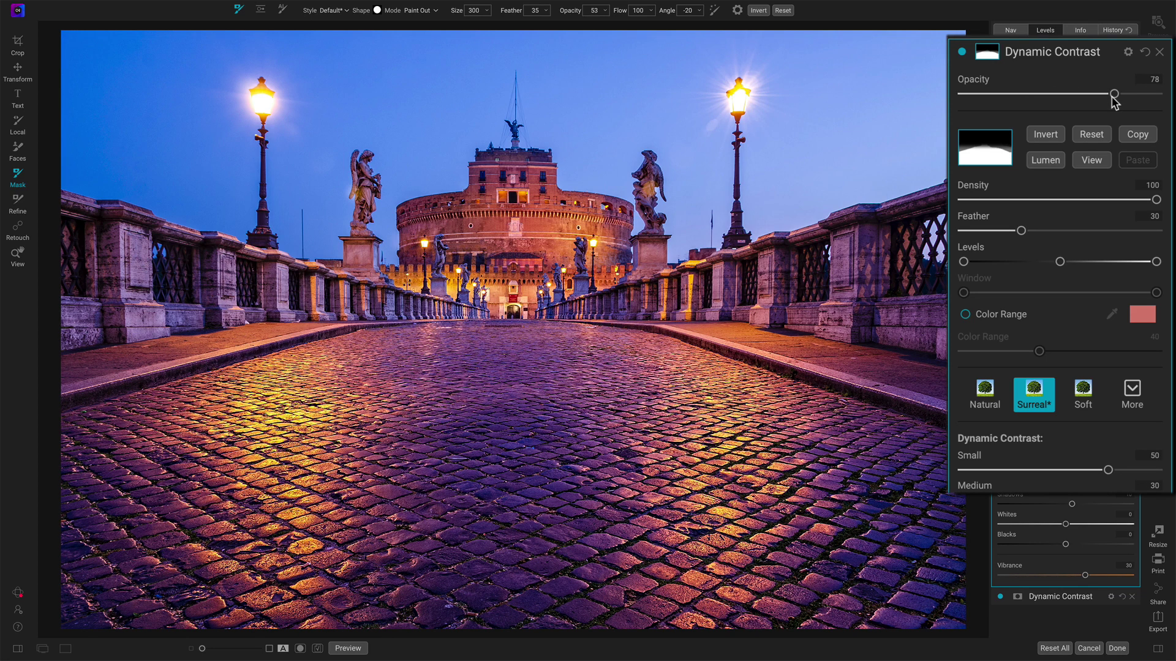
# - Toggle the masked Surreal filter off and on repeatedly to compare the cobblestone detail
pyautogui.click(961, 52)
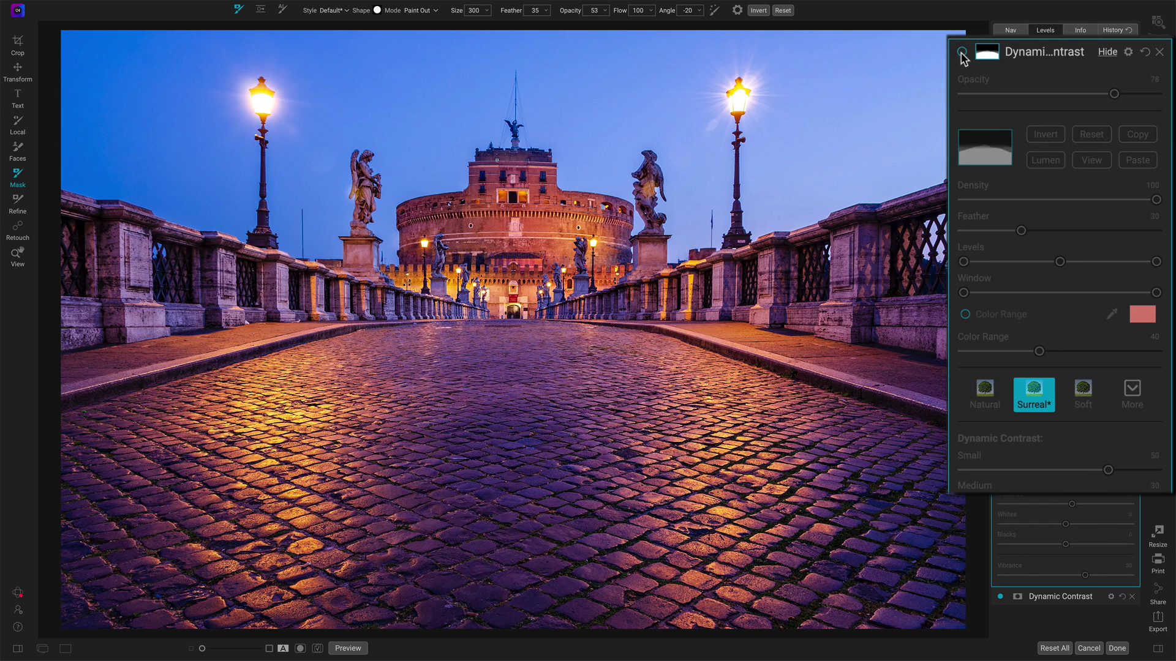
pyautogui.click(961, 52)
pyautogui.click(961, 52)
pyautogui.click(962, 52)
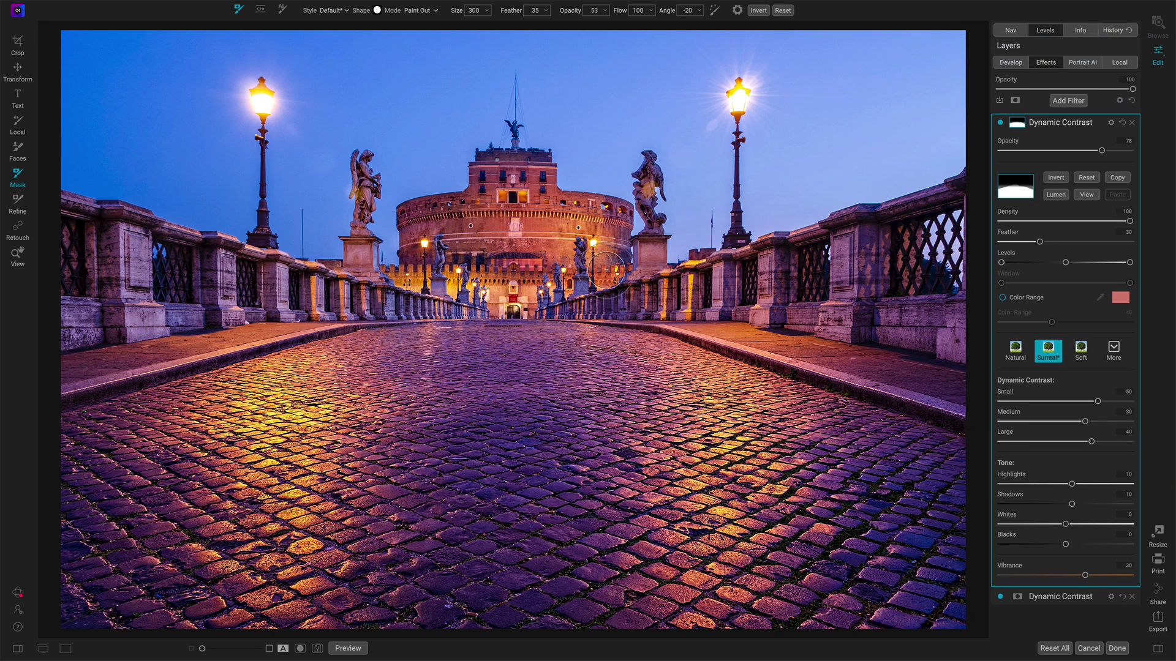
pyautogui.click(1001, 123)
pyautogui.click(1000, 124)
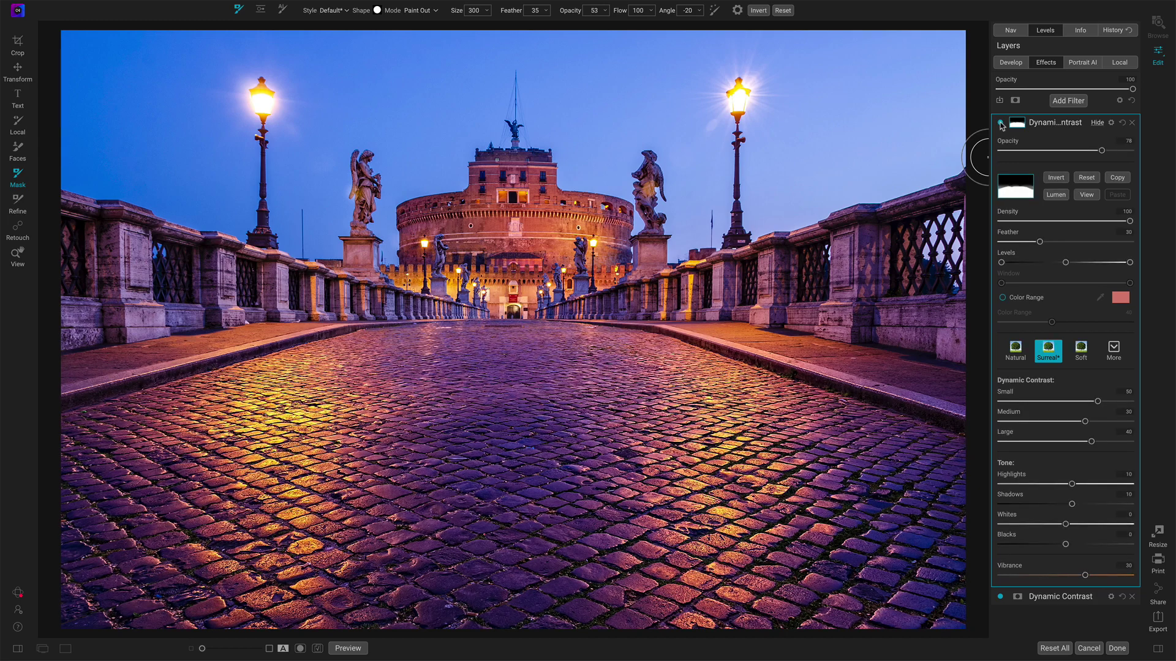
pyautogui.click(1000, 123)
pyautogui.click(1001, 123)
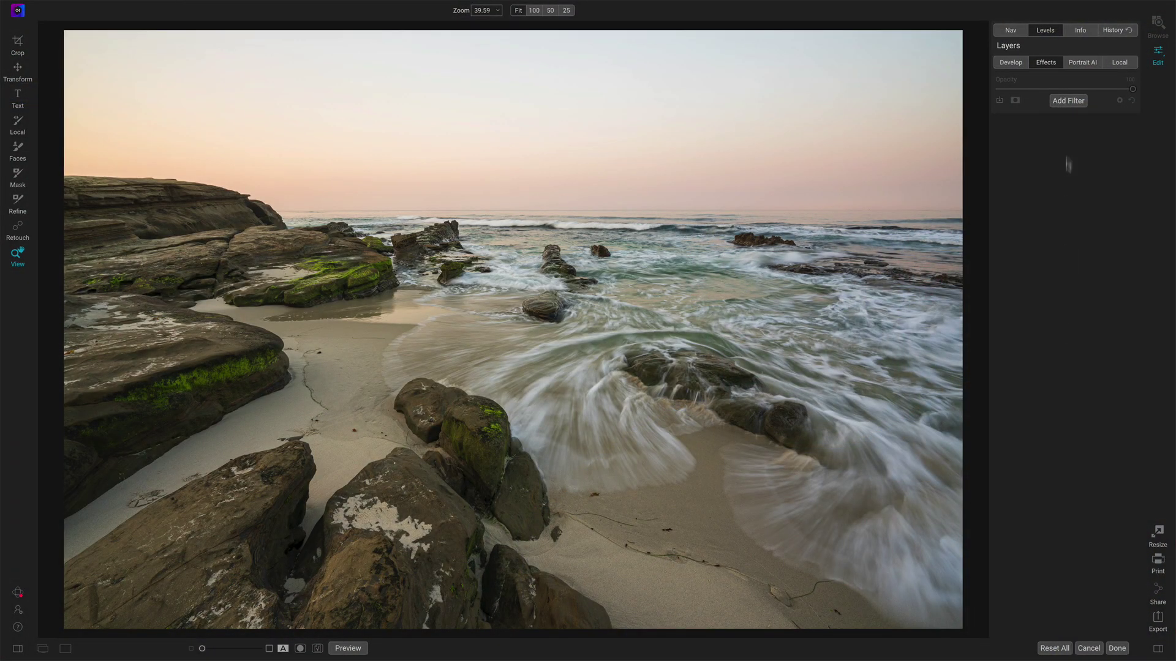
# - Add a Dynamic Contrast filter to the rocky seascape photo and toggle it off and on to compare
pyautogui.click(1068, 101)
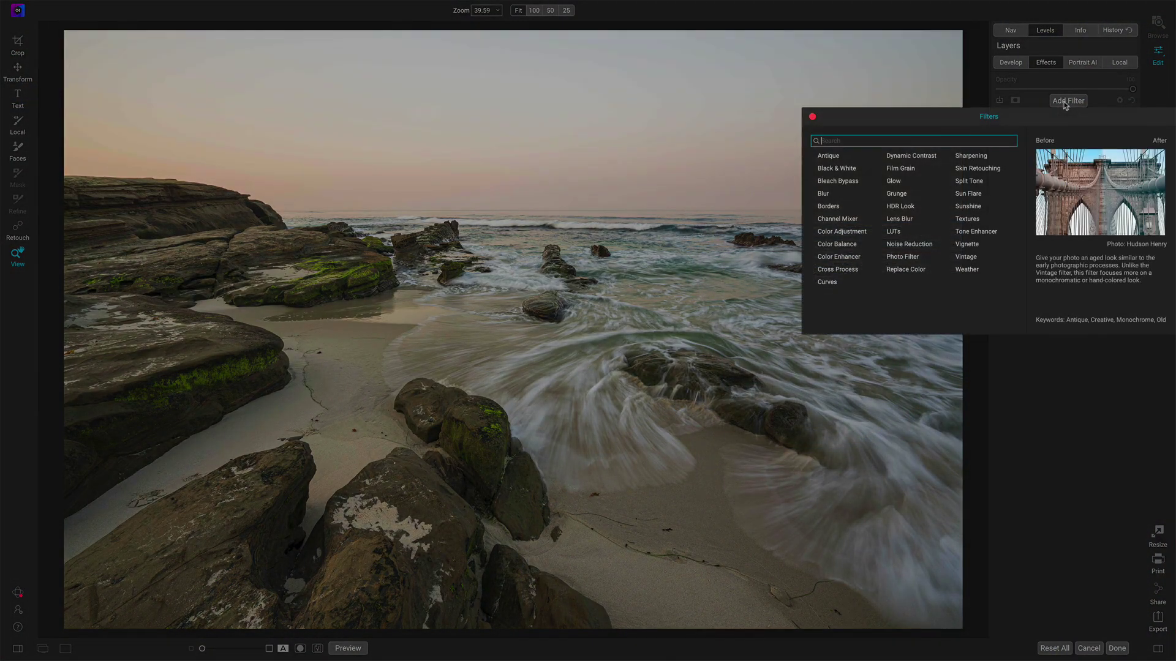
pyautogui.click(924, 156)
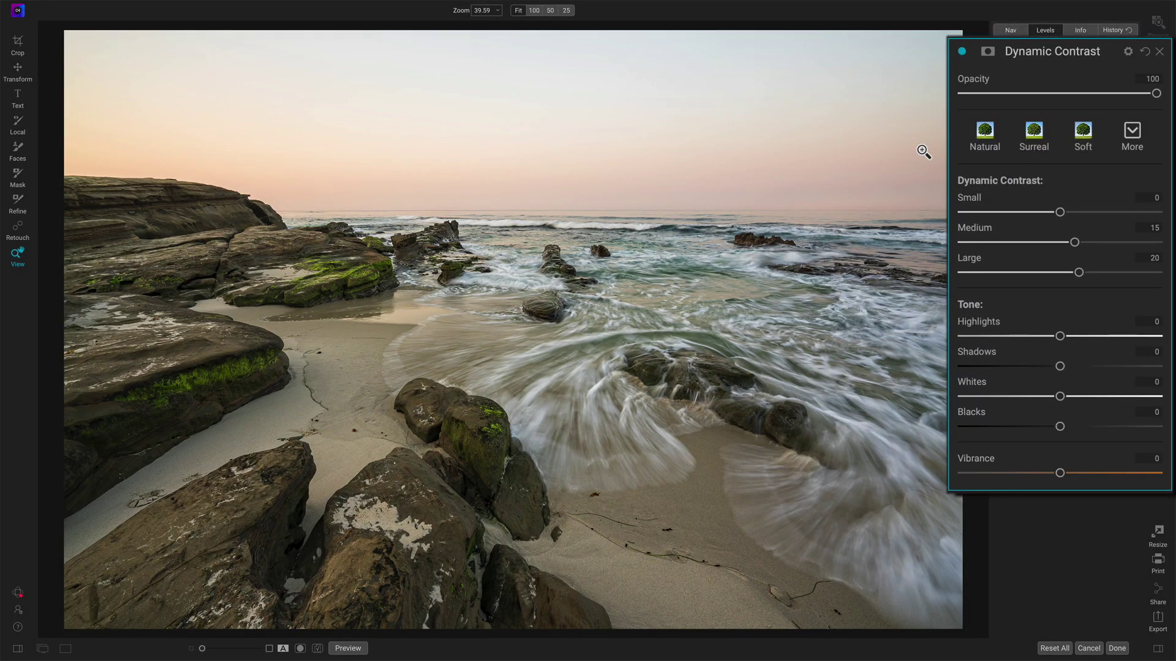
pyautogui.click(962, 51)
pyautogui.click(962, 52)
pyautogui.click(961, 52)
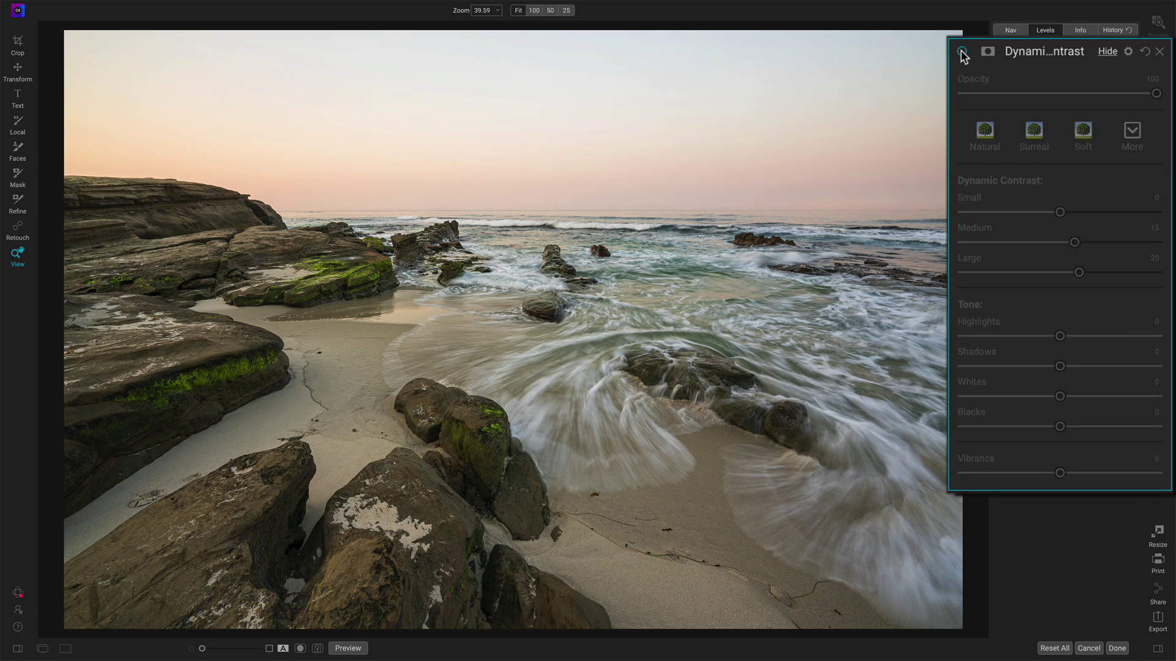
pyautogui.click(962, 52)
# - Lower the Dynamic Contrast filter's opacity to 50 and toggle the filter to compare the softer effect
pyautogui.click(1063, 95)
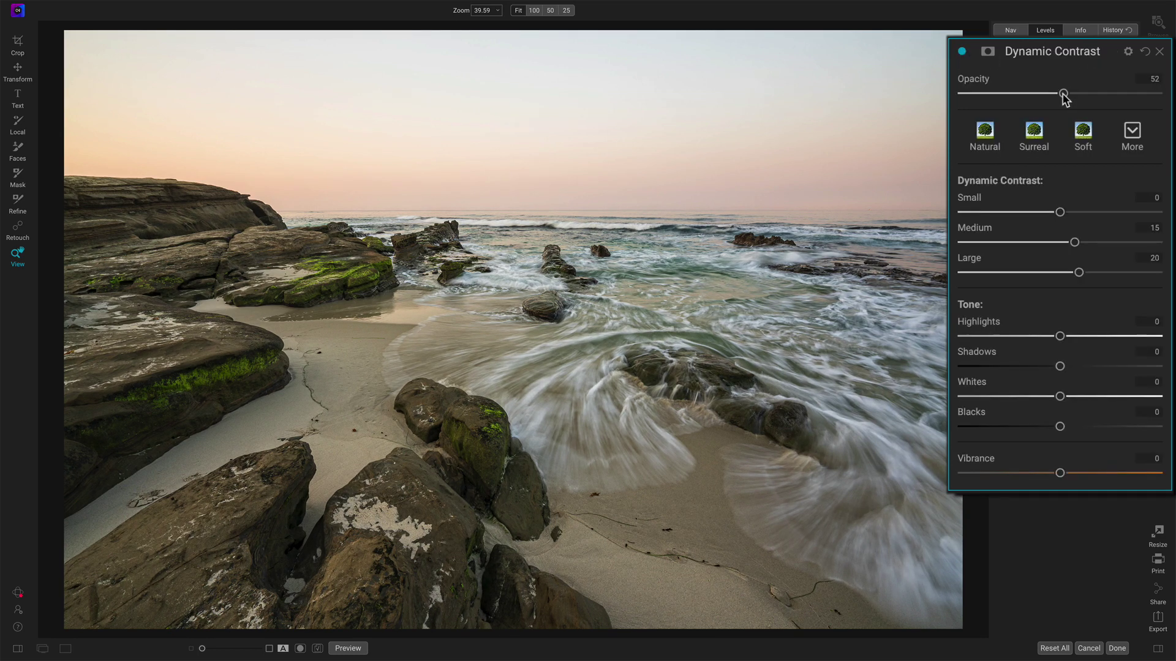
pyautogui.moveTo(1063, 95); pyautogui.dragTo(1062, 95)
pyautogui.click(962, 52)
pyautogui.click(962, 52)
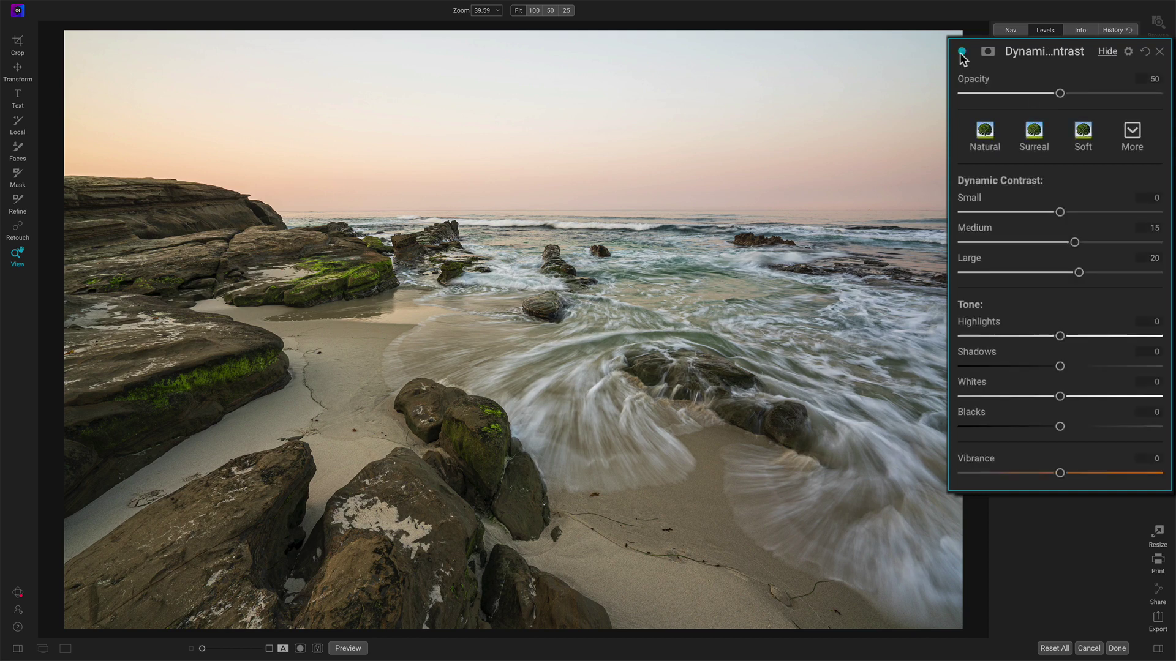
pyautogui.click(961, 53)
pyautogui.click(962, 53)
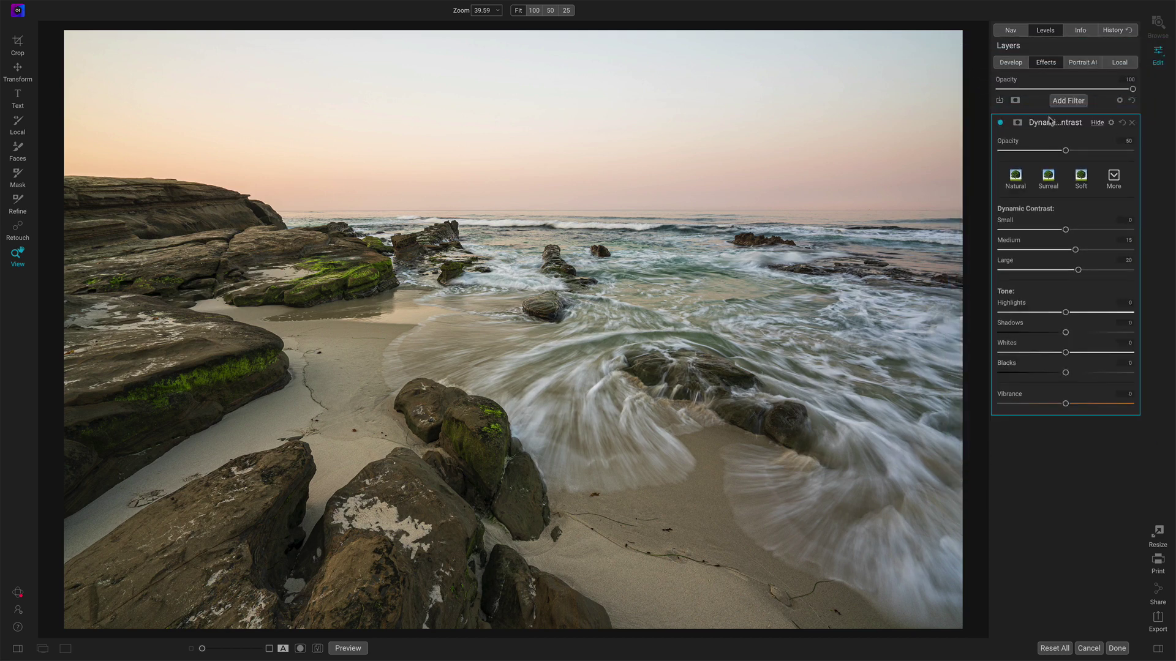
# - Add a second Dynamic Contrast filter above the first and give it an inverted luminosity mask that favours the dark rocks
pyautogui.click(1058, 104)
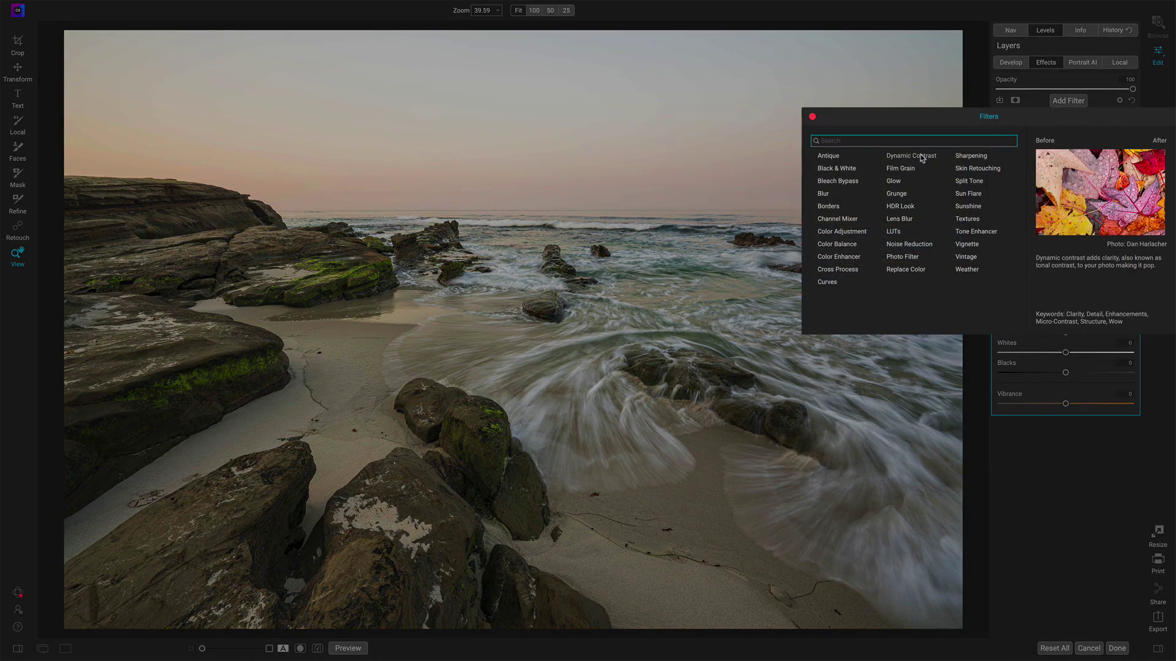
pyautogui.click(921, 157)
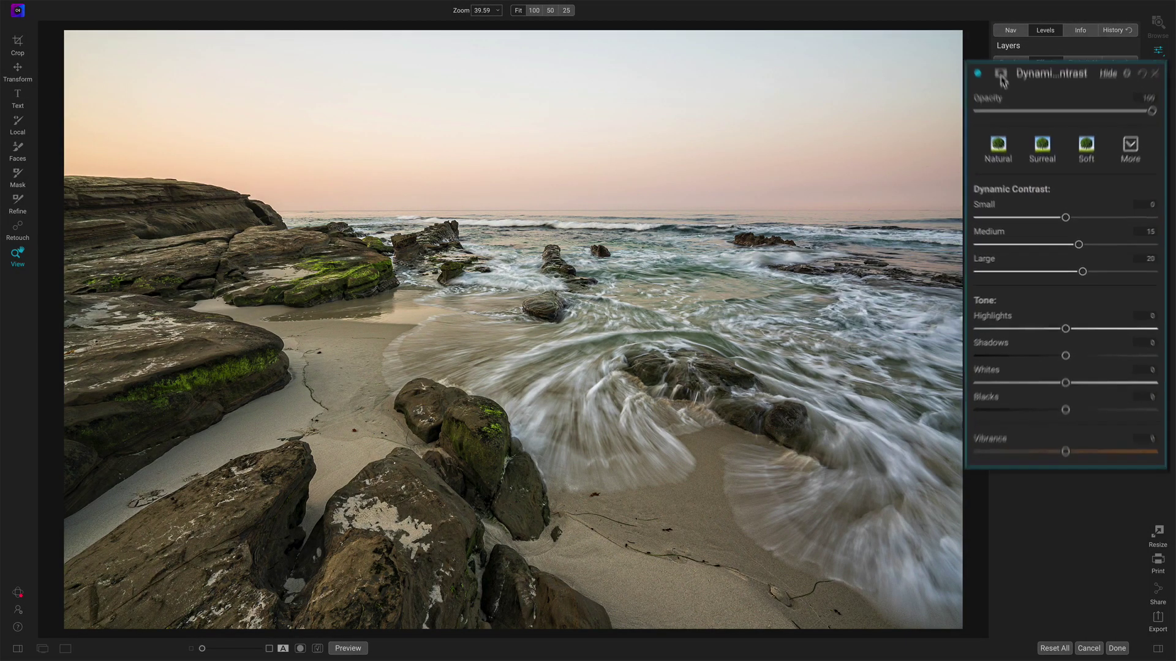
pyautogui.click(987, 53)
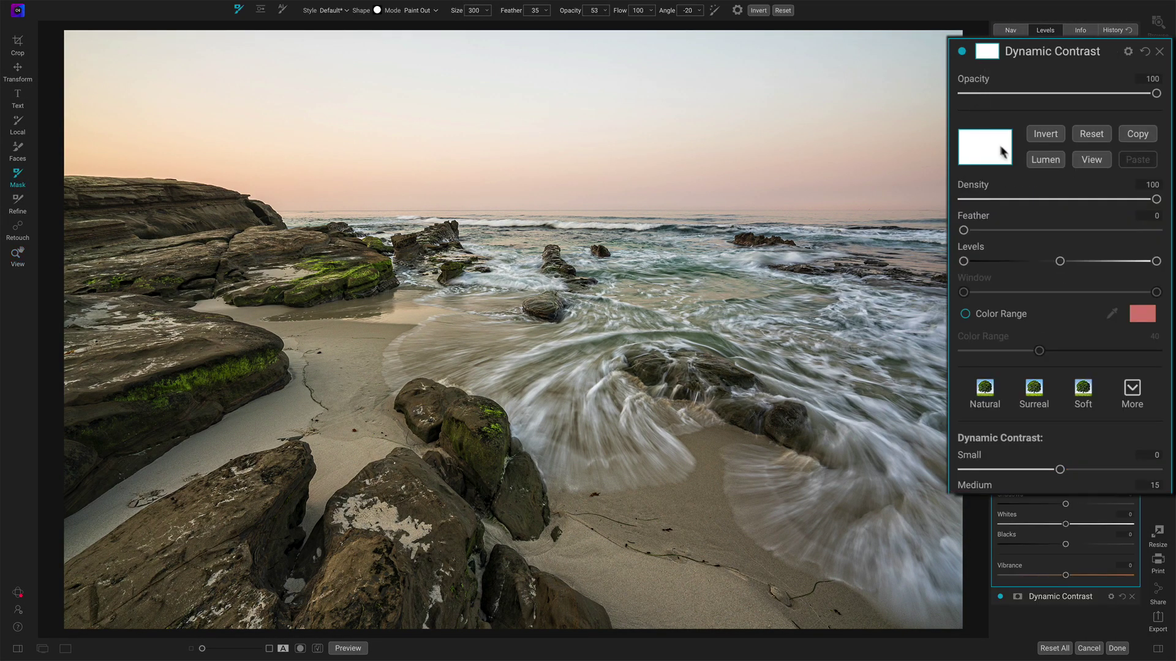
pyautogui.click(1045, 160)
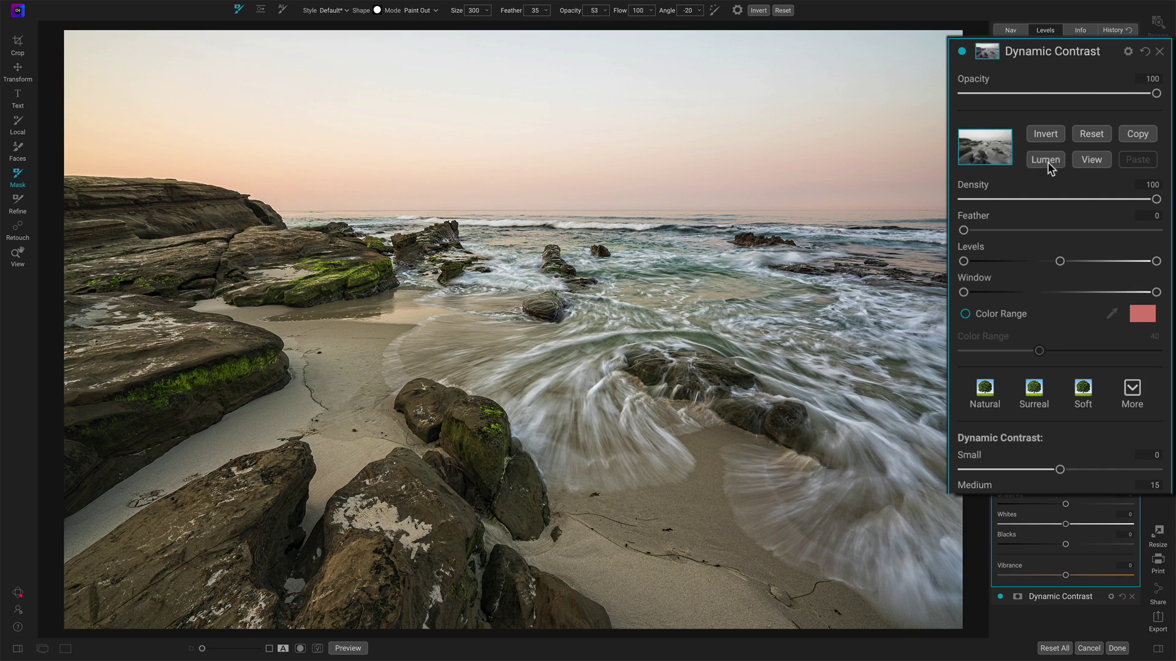
pyautogui.click(1045, 135)
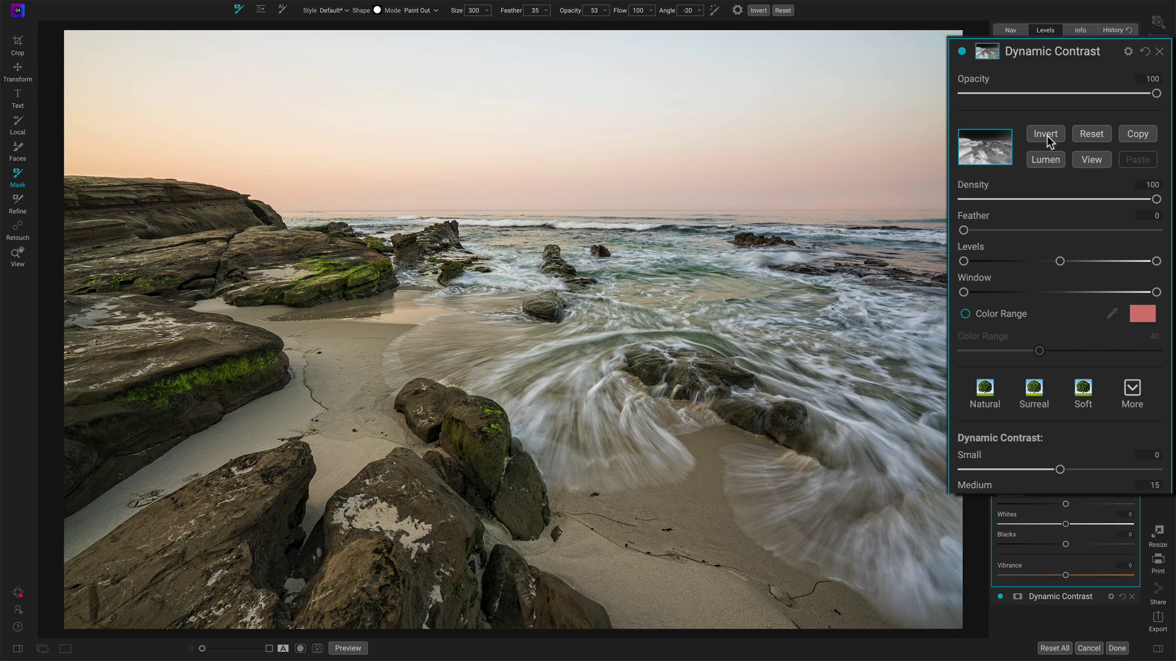
# - While viewing the luminosity mask, shift its Levels midtone darker and raise the lower Window limit to separate the rocks from the water
pyautogui.click(1101, 160)
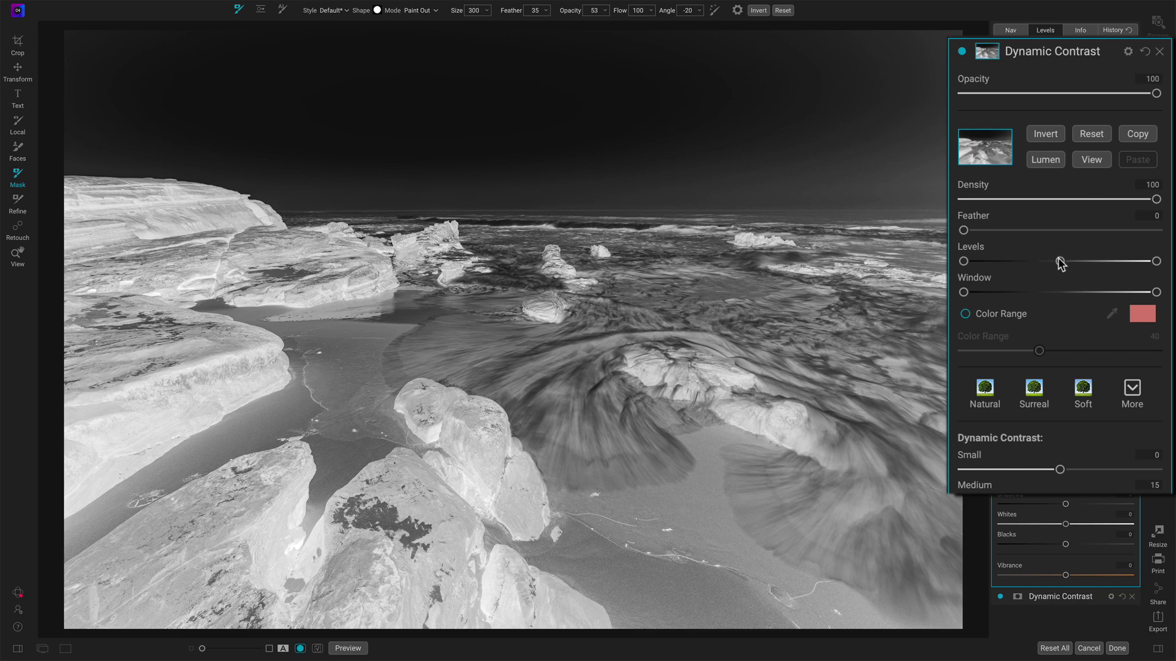
pyautogui.moveTo(1061, 265); pyautogui.dragTo(1039, 264)
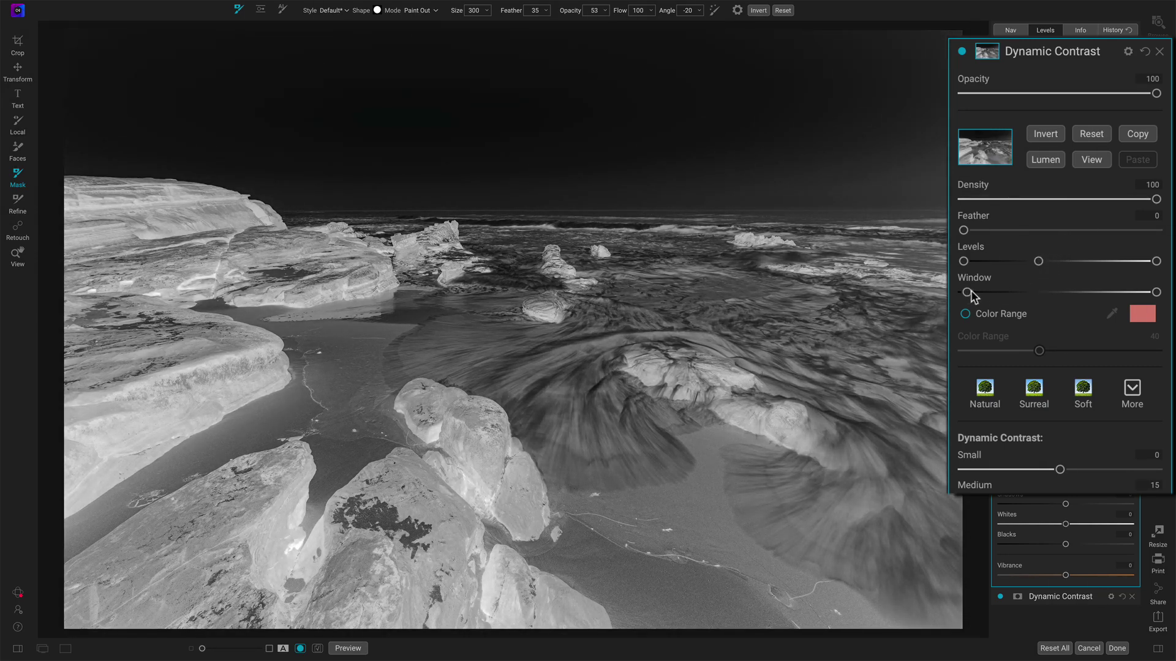
pyautogui.moveTo(971, 291); pyautogui.dragTo(1021, 294)
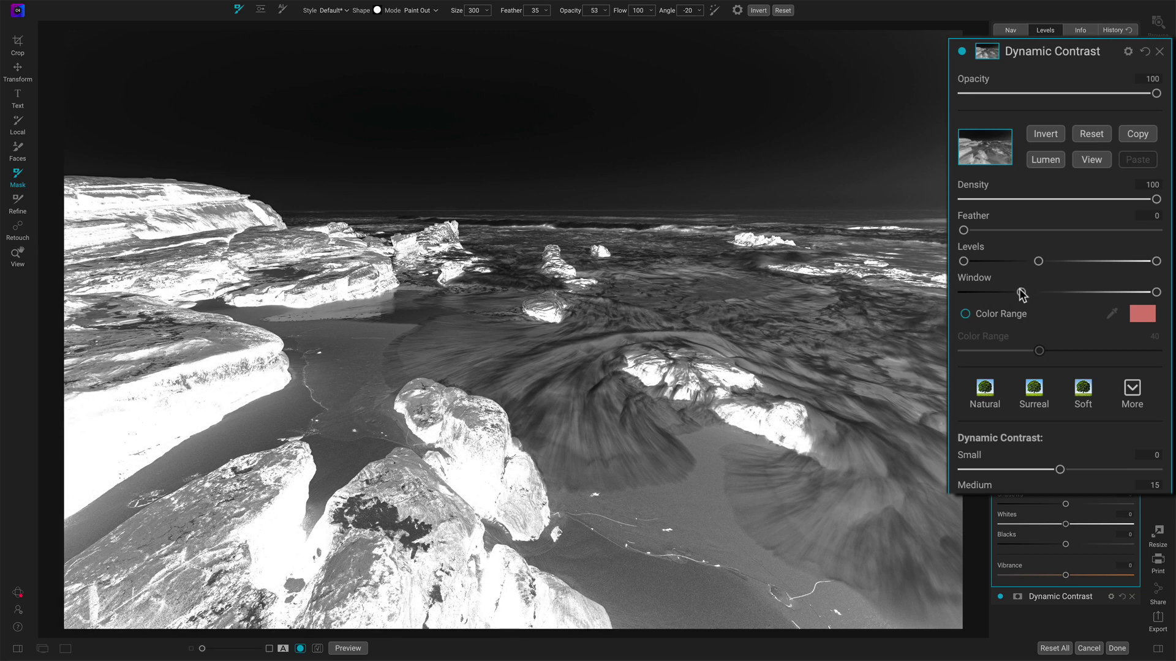
pyautogui.moveTo(1156, 292)
pyautogui.mouseDown()
pyautogui.moveTo(1126, 294)
pyautogui.moveTo(1156, 293)
pyautogui.mouseUp()
pyautogui.moveTo(1039, 262); pyautogui.dragTo(1023, 297)
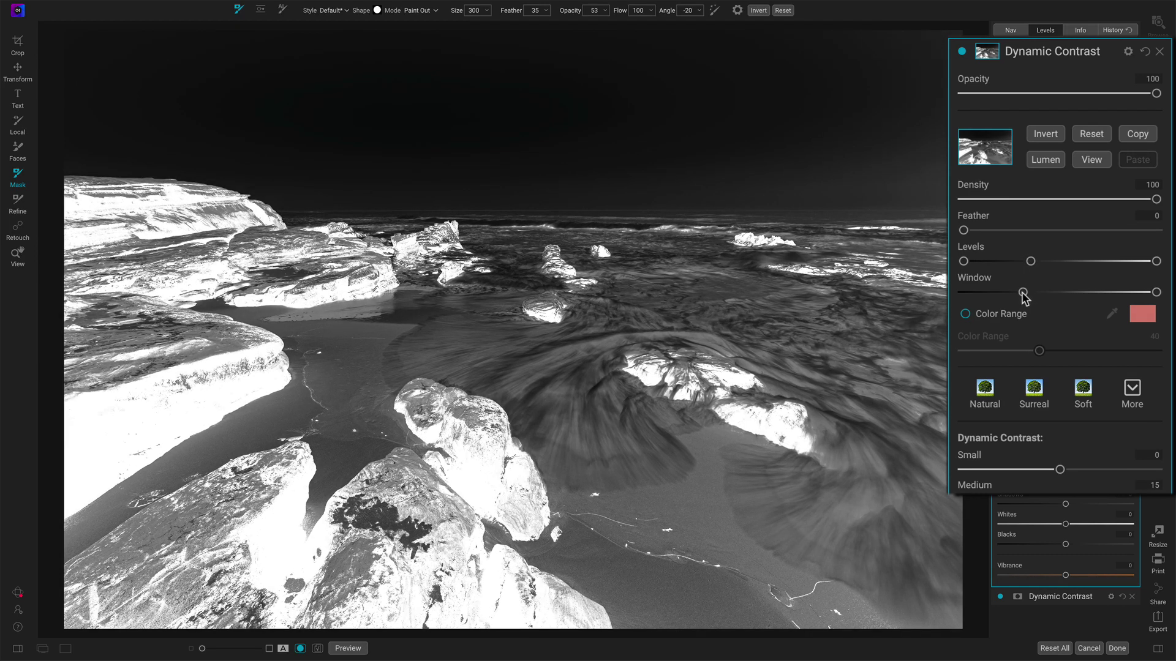
pyautogui.click(1090, 161)
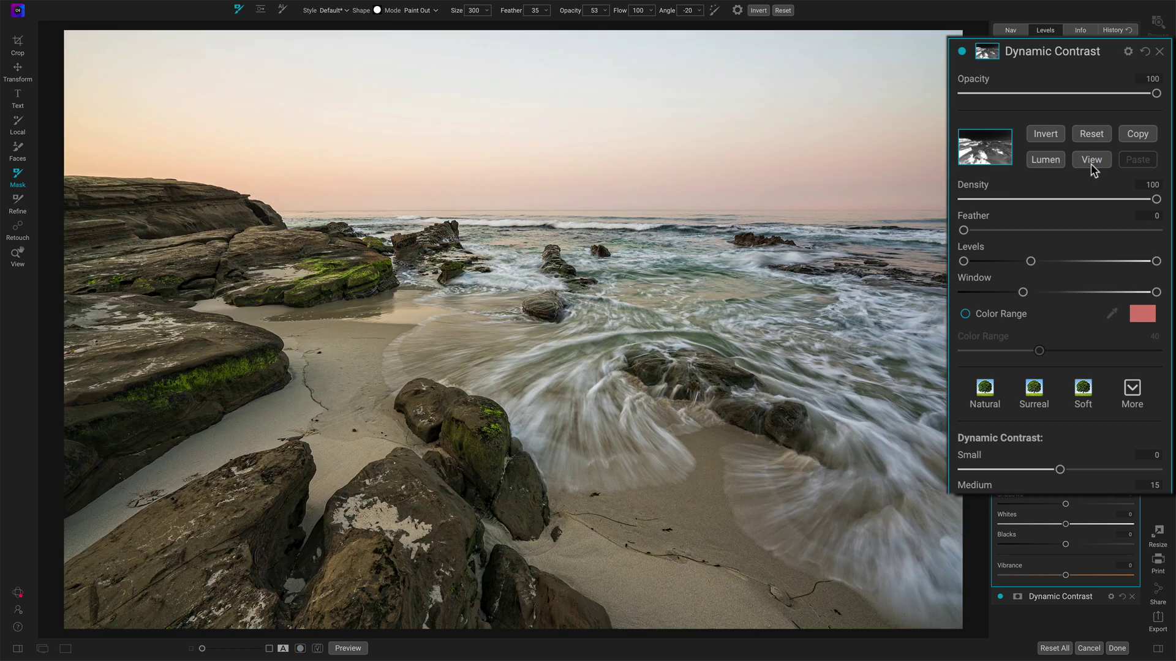
# - Try the Surreal style on the masked filter, replace it with the Natural style, and set Small contrast to 8
pyautogui.click(1035, 393)
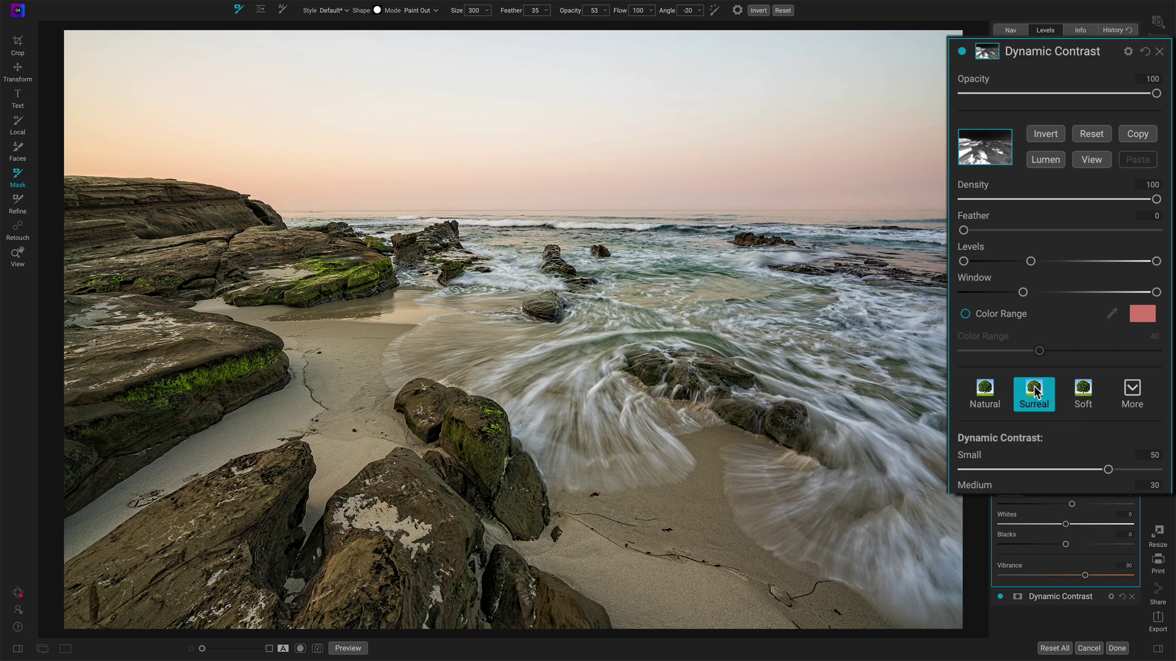
pyautogui.click(962, 51)
pyautogui.click(1015, 351)
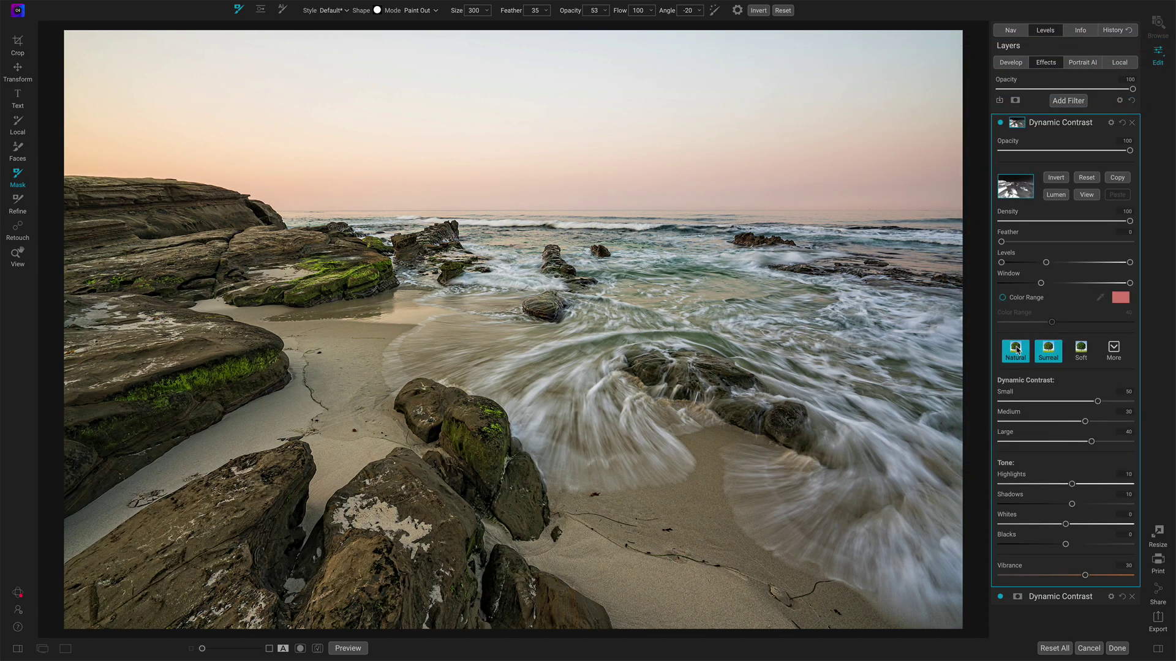
pyautogui.click(1071, 402)
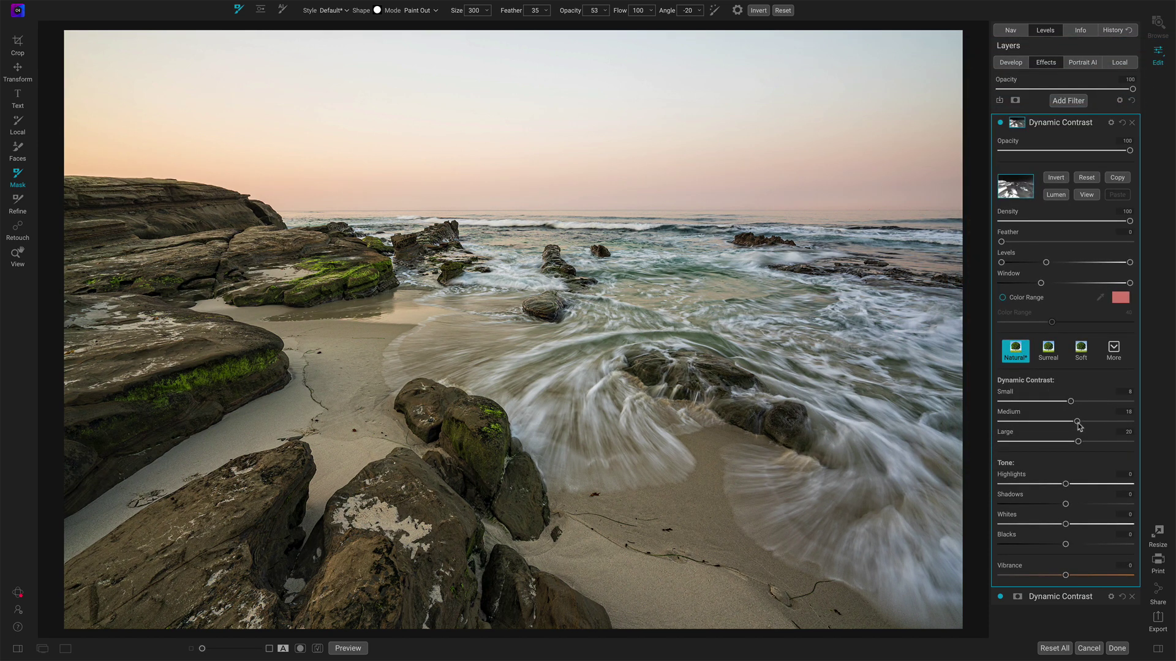